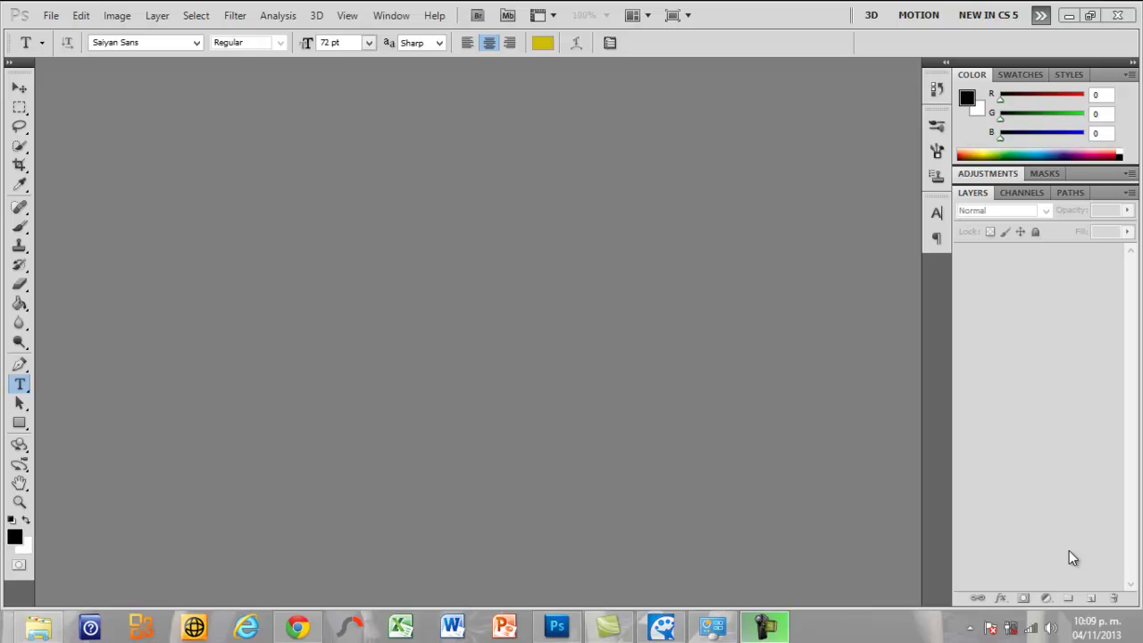
Step: Create a new 964 × 340 pixel document with a white background (Untitled-1)
left_click(49, 15)
left_click(64, 32)
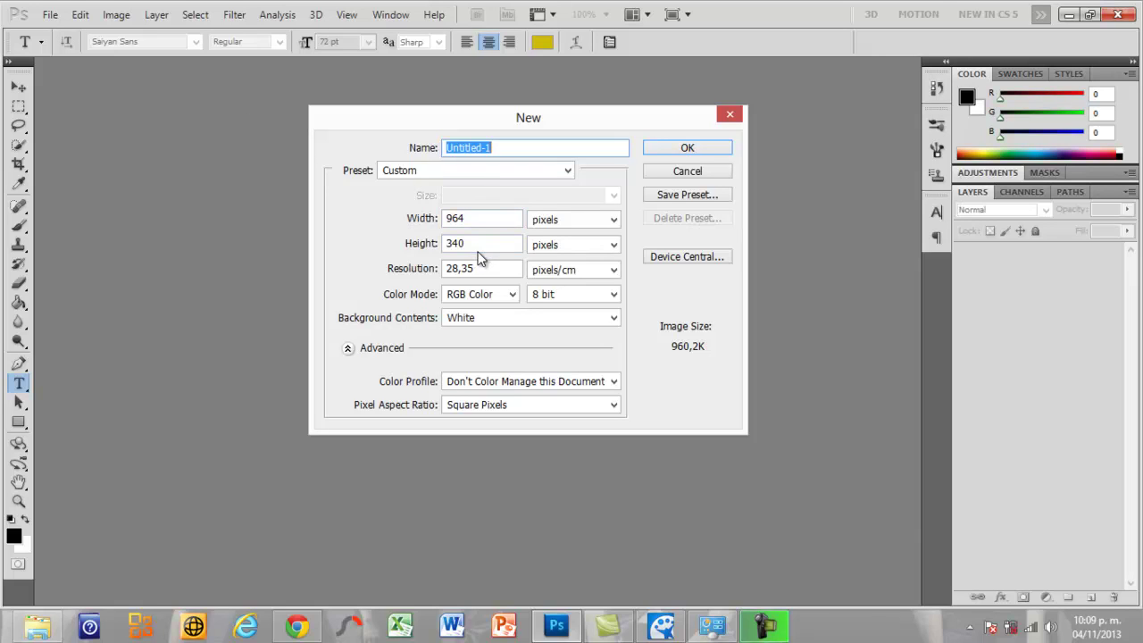
left_click(656, 147)
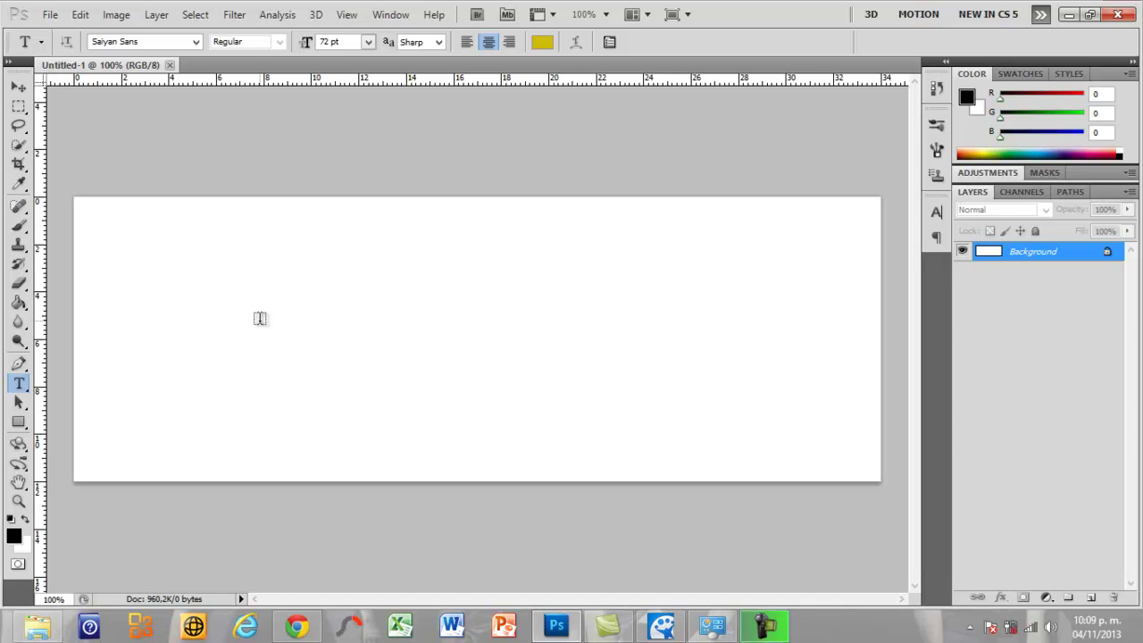
Step: Place the espacio-azul image from the texturas folder onto the banner
left_click(52, 16)
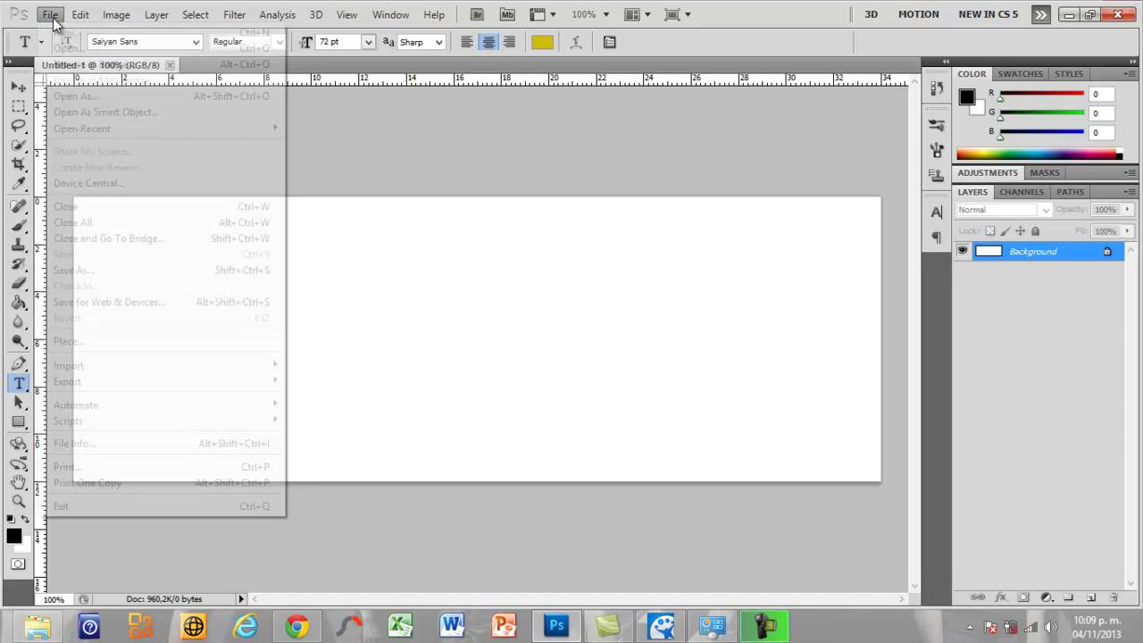
left_click(139, 340)
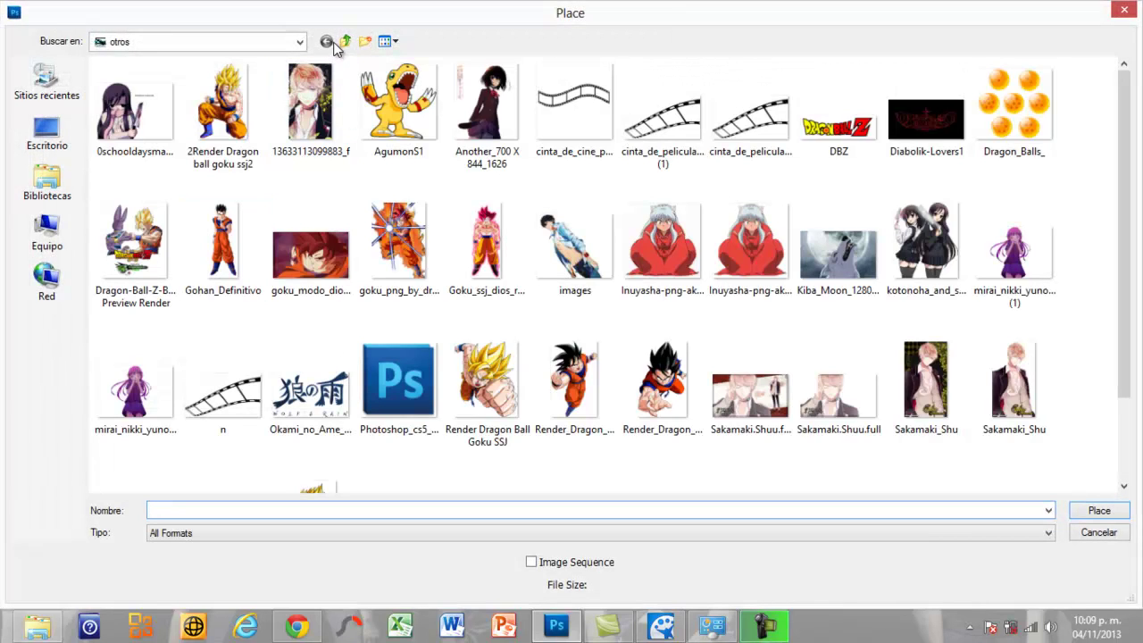
left_click(345, 42)
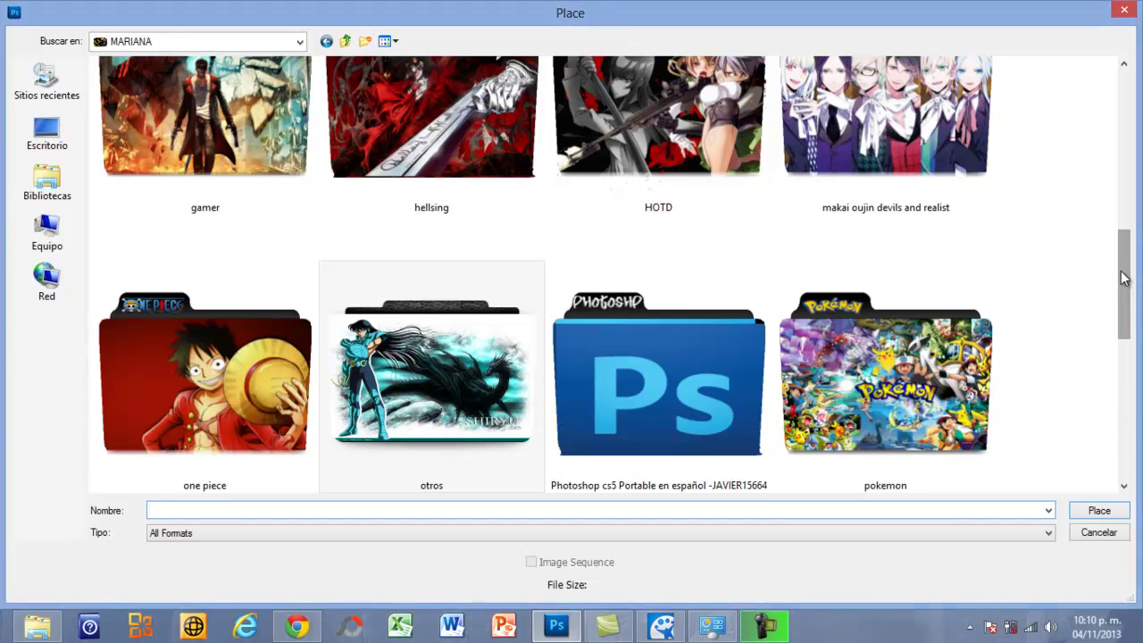
left_click_drag(1123, 278, 1134, 406)
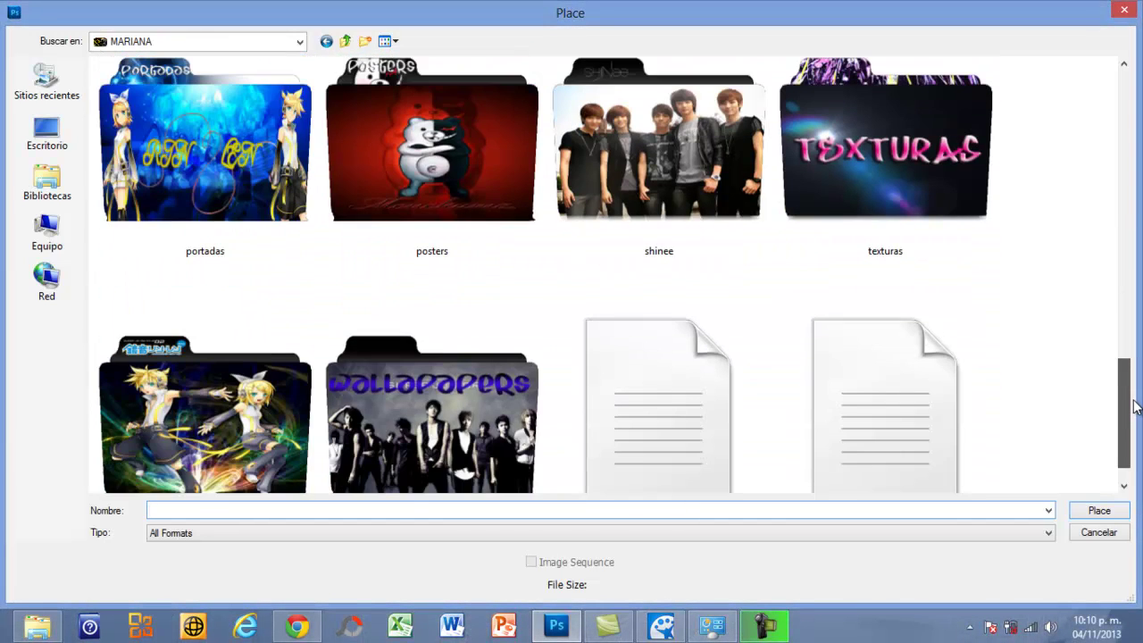
double_click(962, 162)
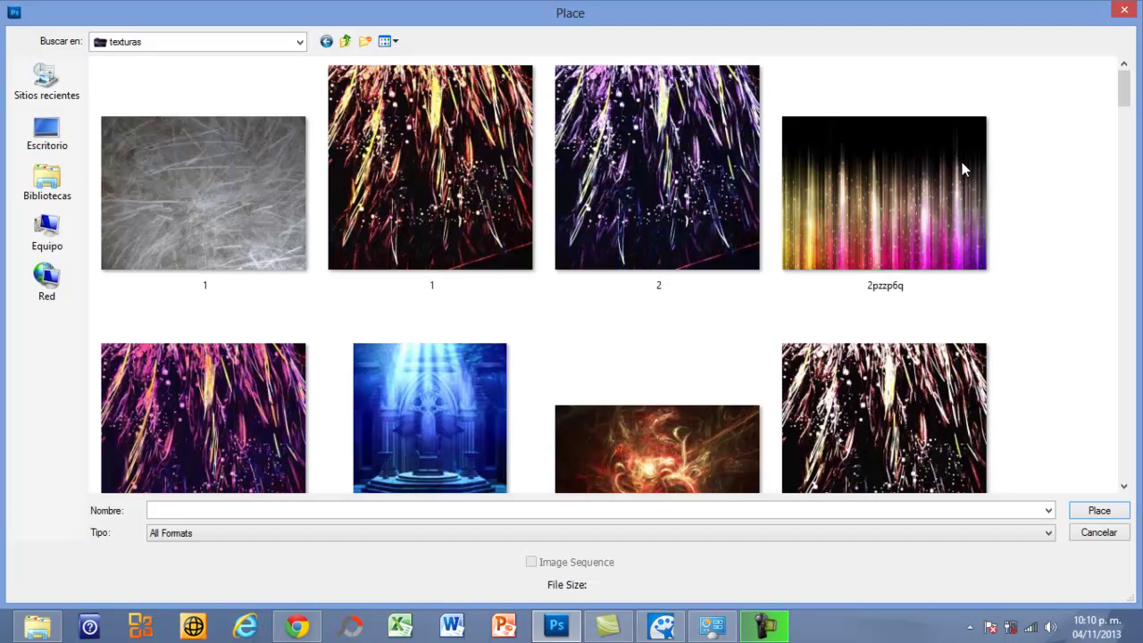
mouse_move(884, 193)
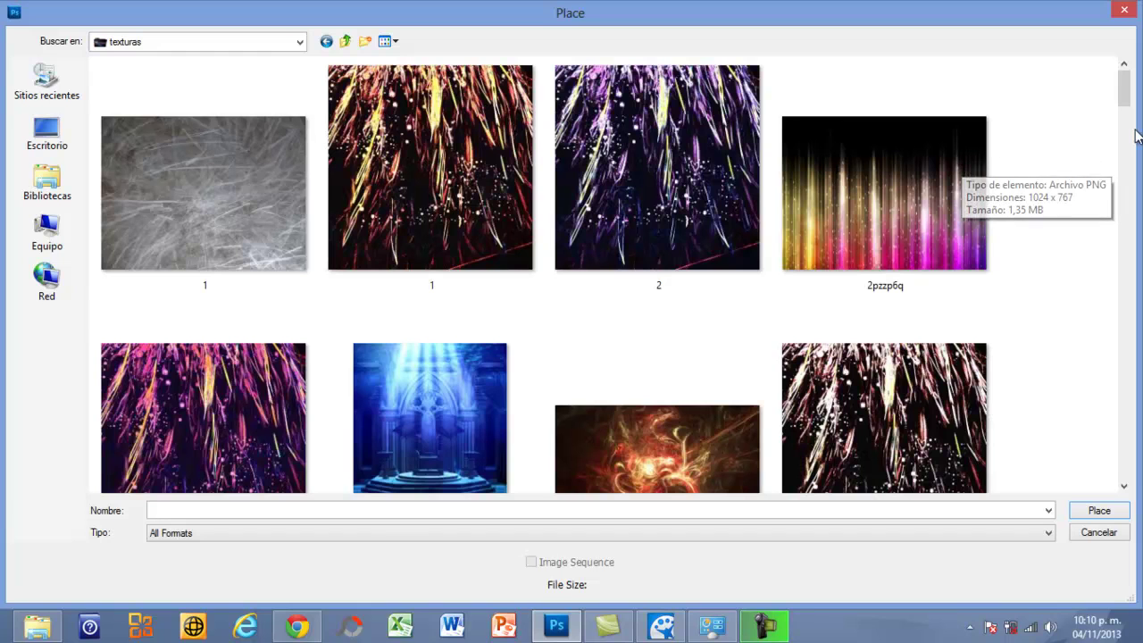
mouse_move(1124, 97)
left_mouse_down()
mouse_move(1135, 330)
mouse_move(1134, 287)
left_mouse_up()
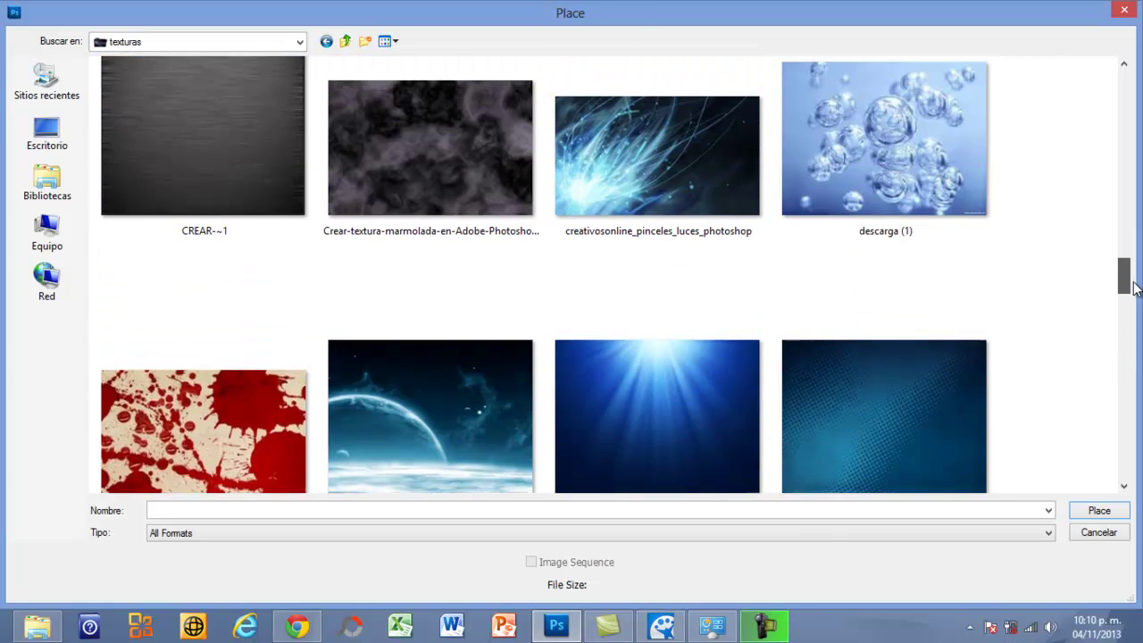
left_click(462, 386)
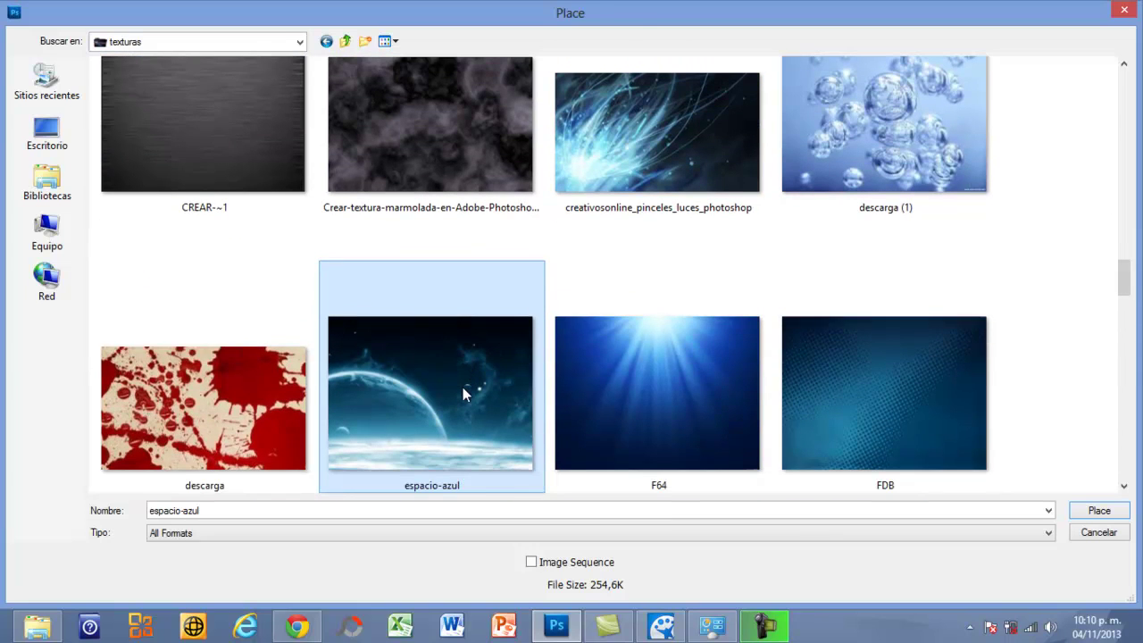
left_click(1099, 511)
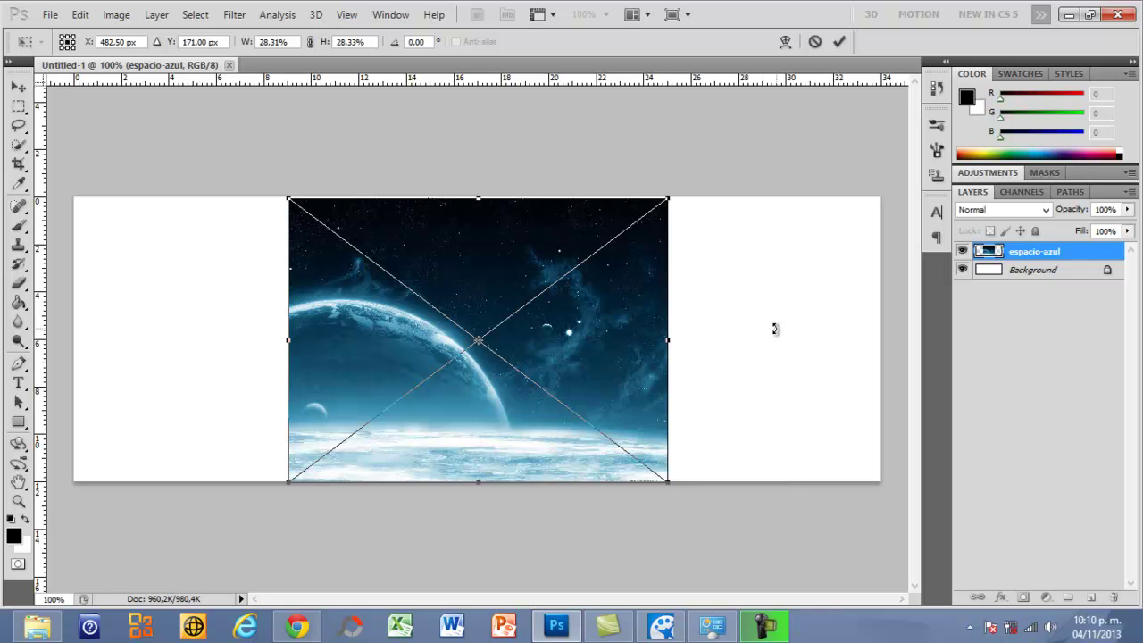
Step: Stretch the placed espacio-azul layer out to all canvas edges and commit it
left_click_drag(675, 339, 880, 337)
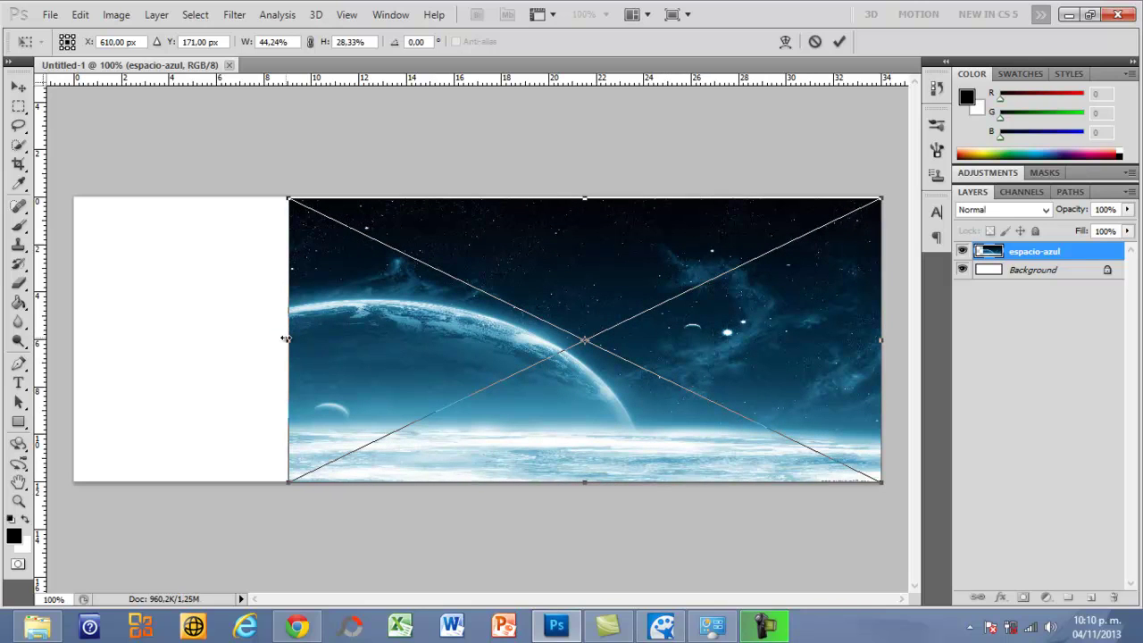
left_click_drag(290, 336, 74, 357)
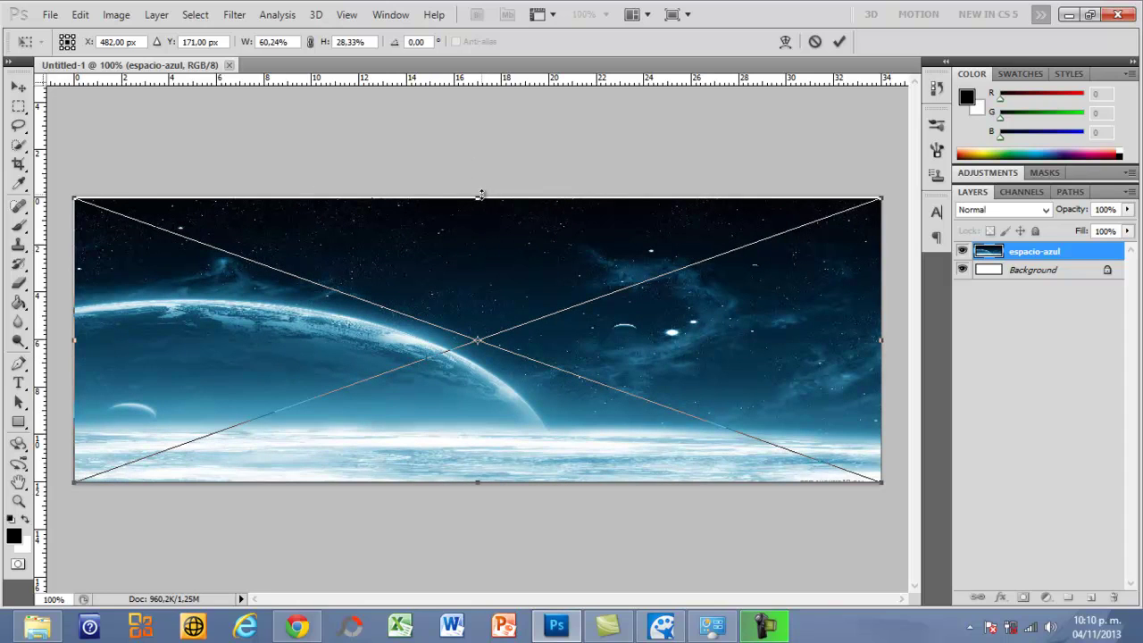
left_click_drag(480, 195, 479, 193)
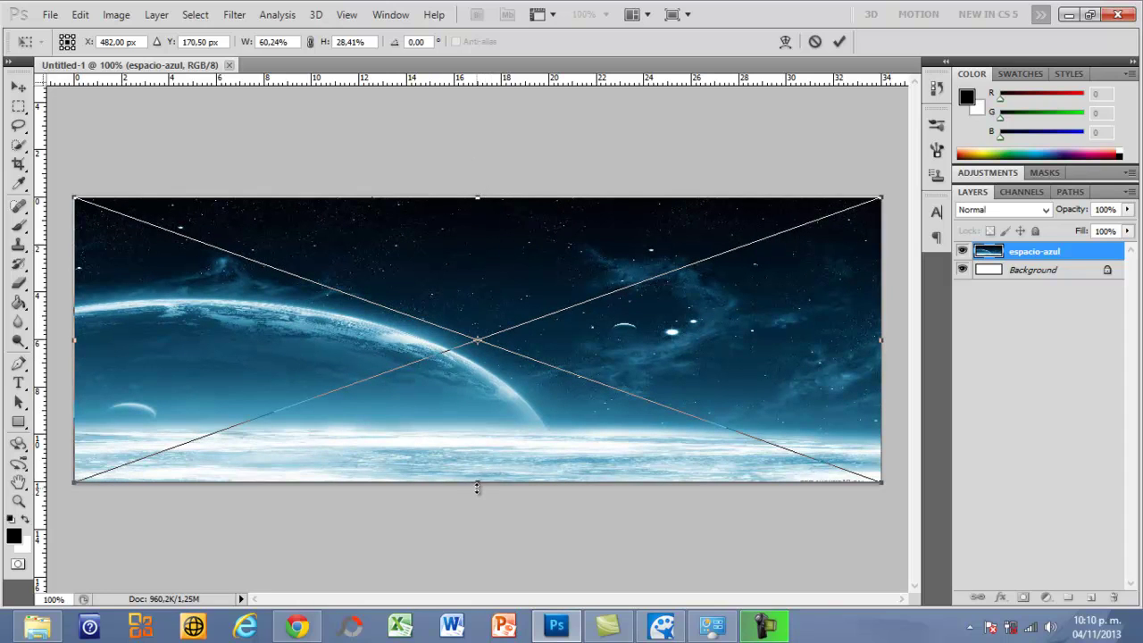
left_click_drag(477, 488, 478, 564)
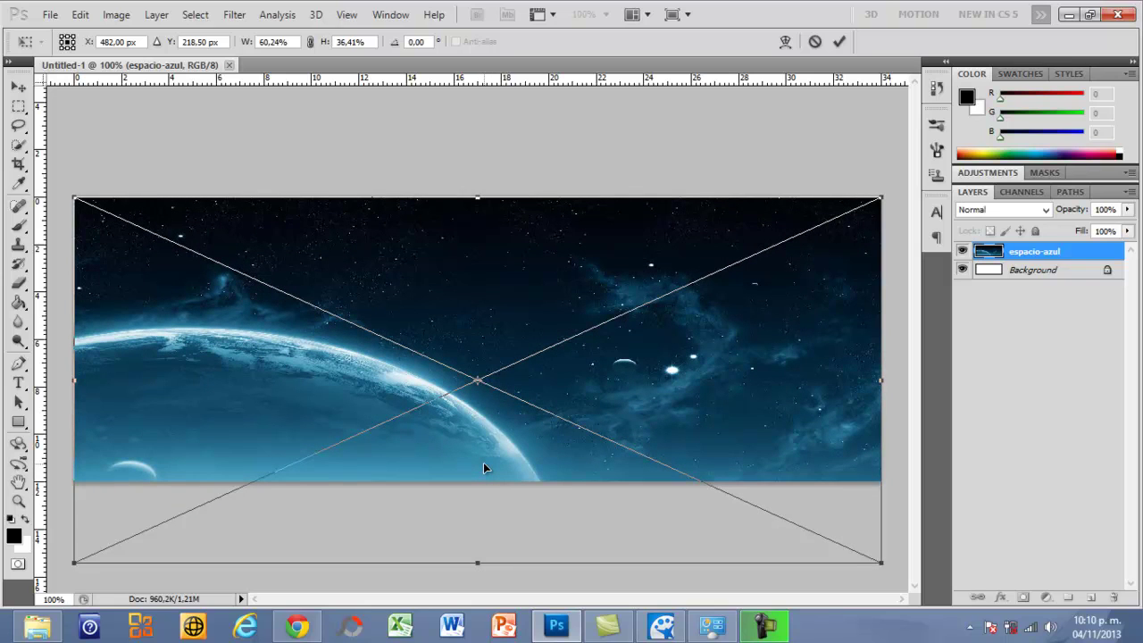
left_click(838, 42)
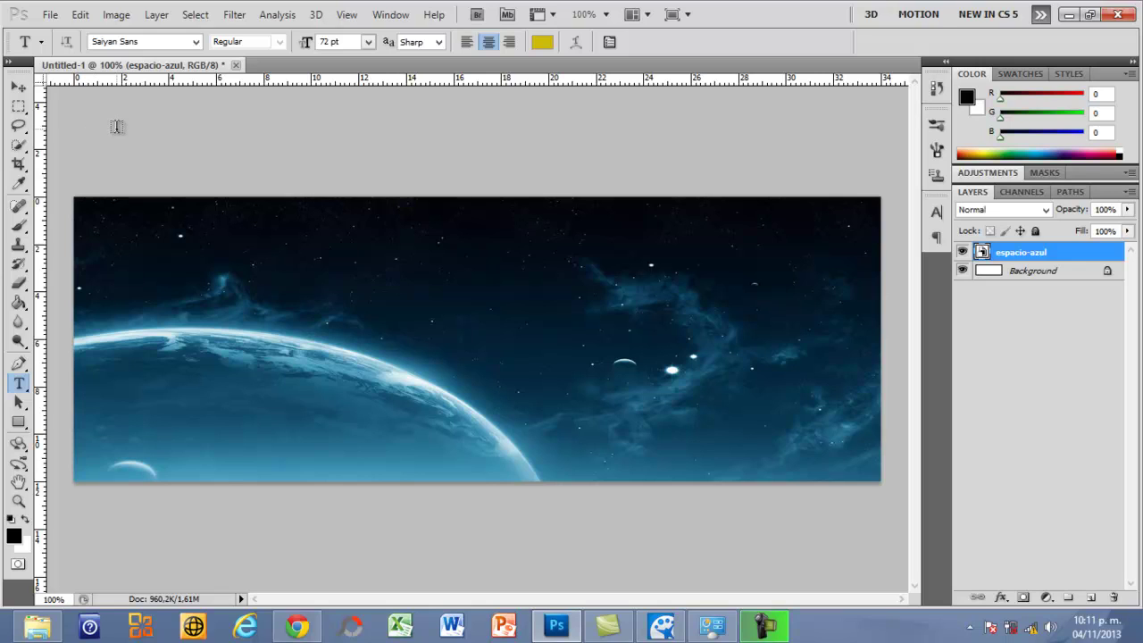
Step: Place Goku_ssj_dios_render_3 from the otros folder into the banner
left_click(51, 16)
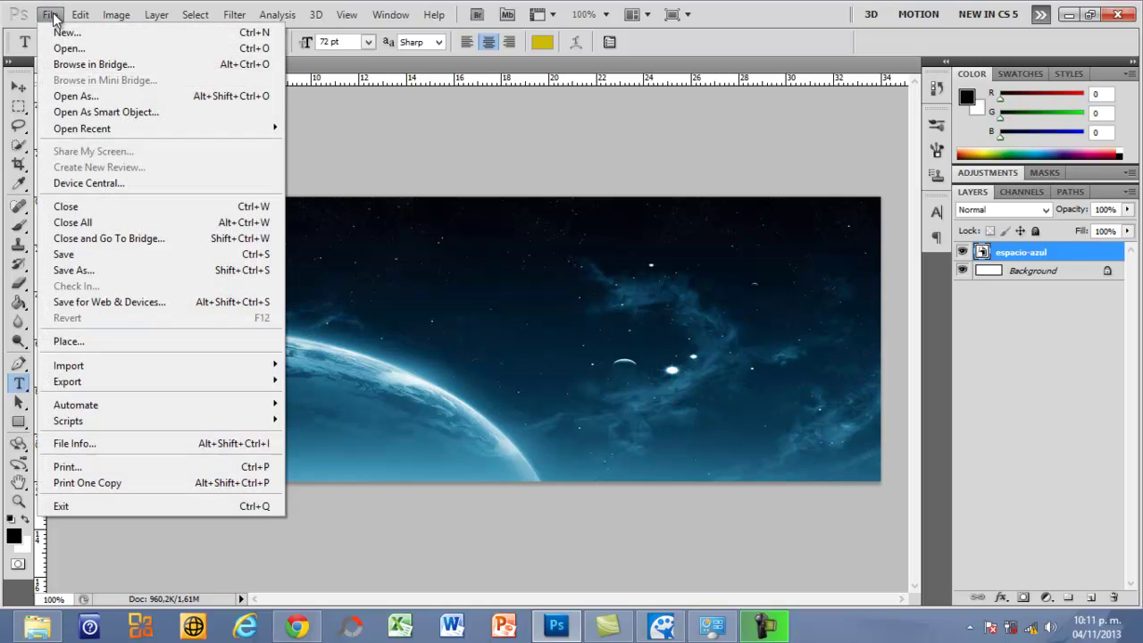
left_click(75, 346)
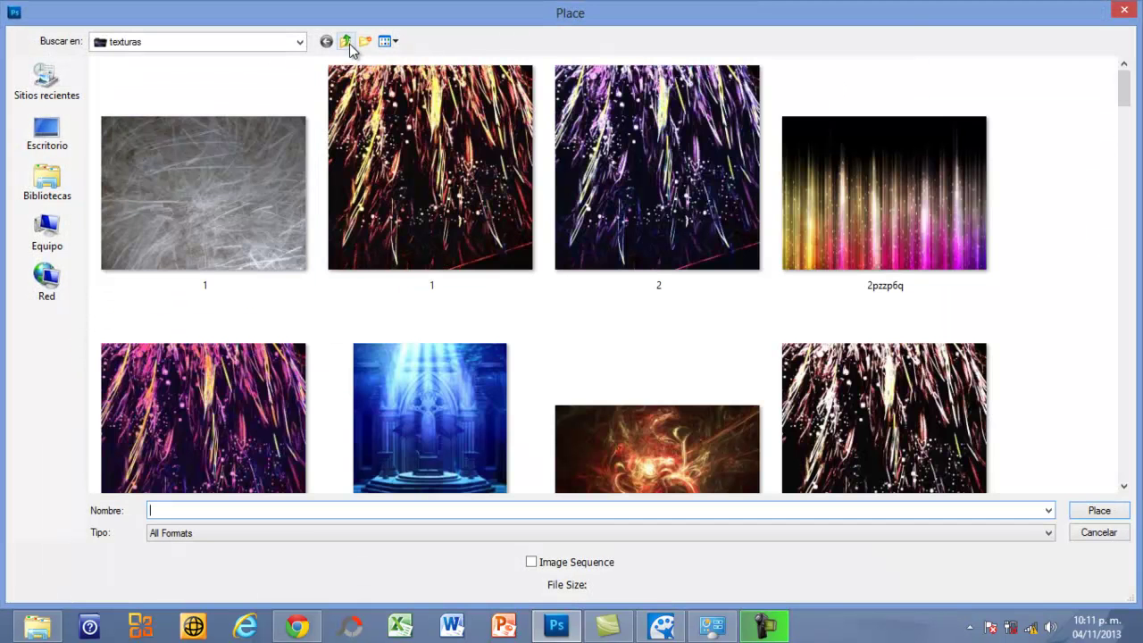
left_click(346, 42)
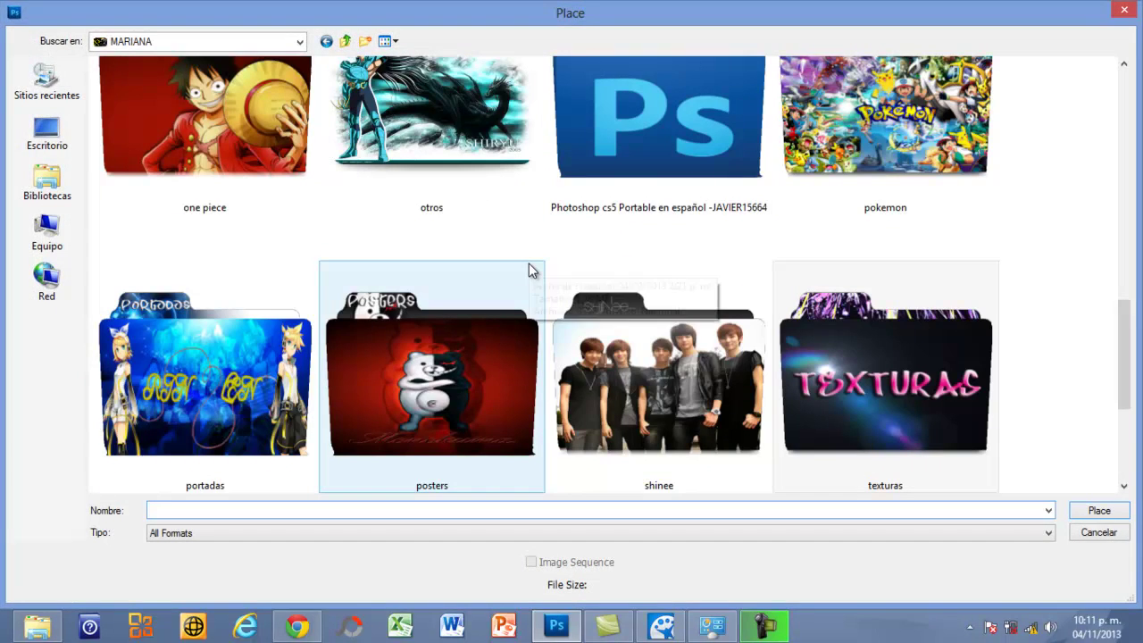
double_click(467, 184)
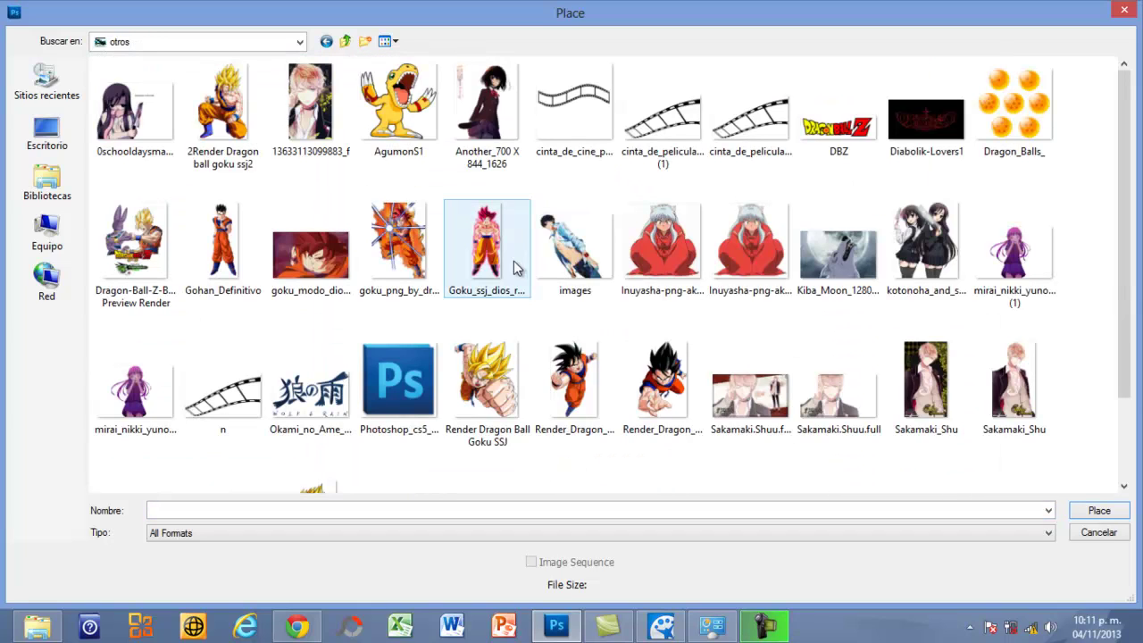
left_click(516, 266)
left_click(1081, 514)
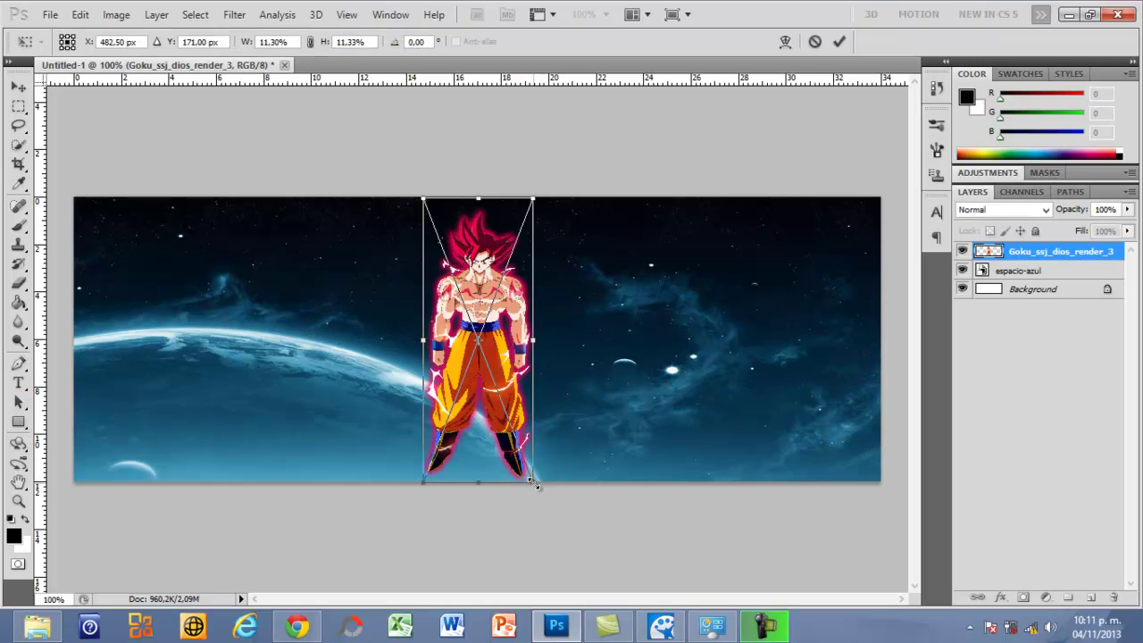
Step: Enlarge the red-haired Goku render to span the banner height, centred, and commit
left_click_drag(533, 483, 565, 589)
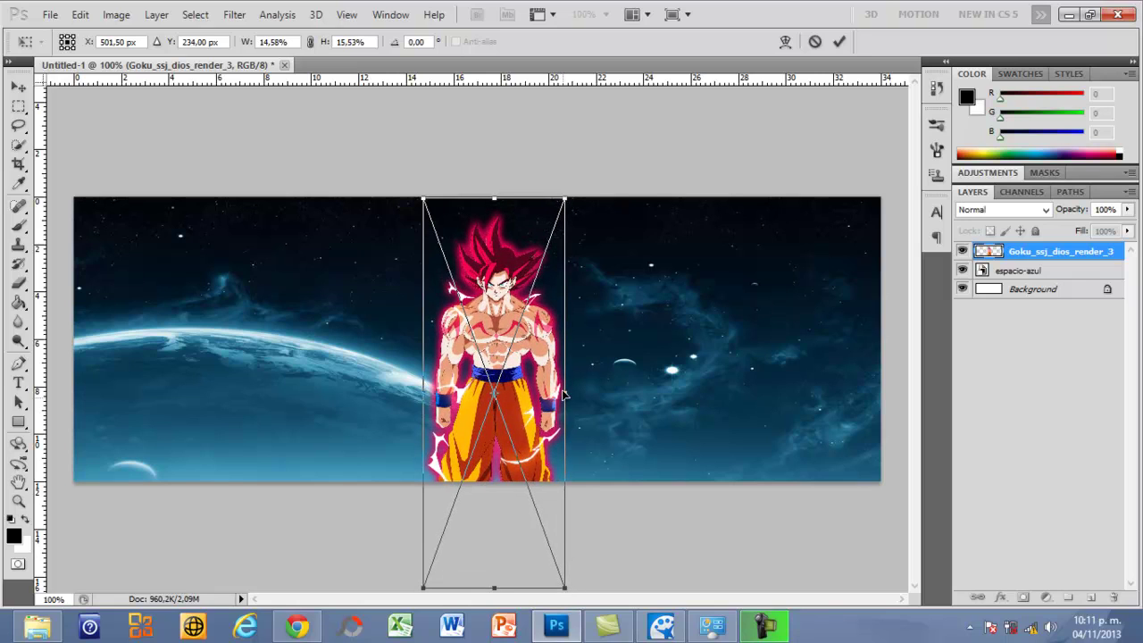
left_click_drag(564, 391, 537, 384)
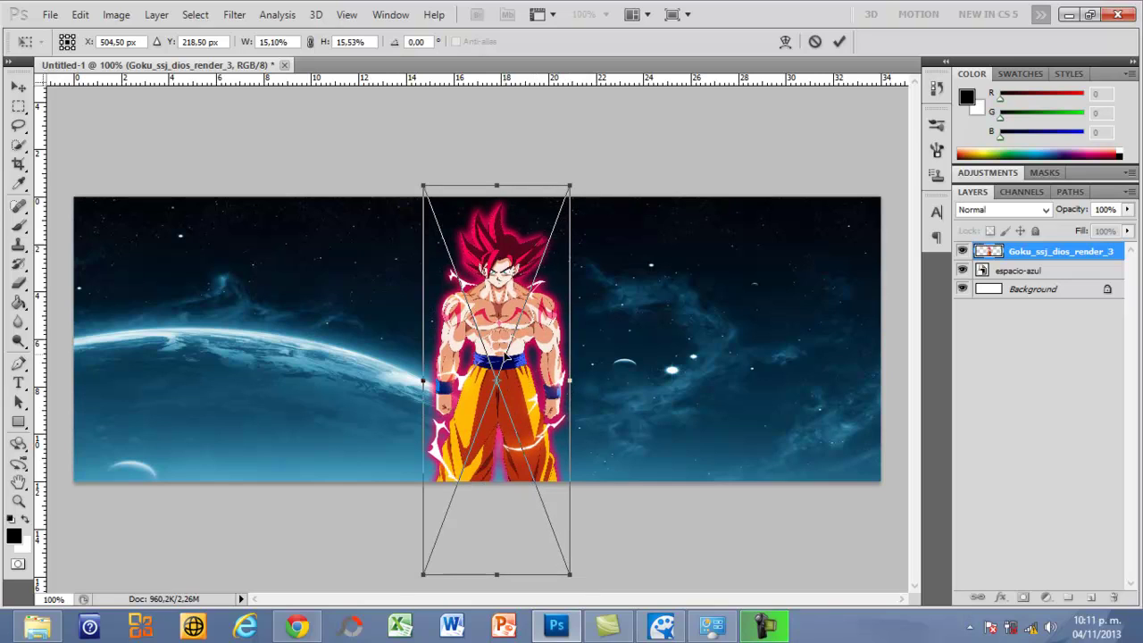
key("t")
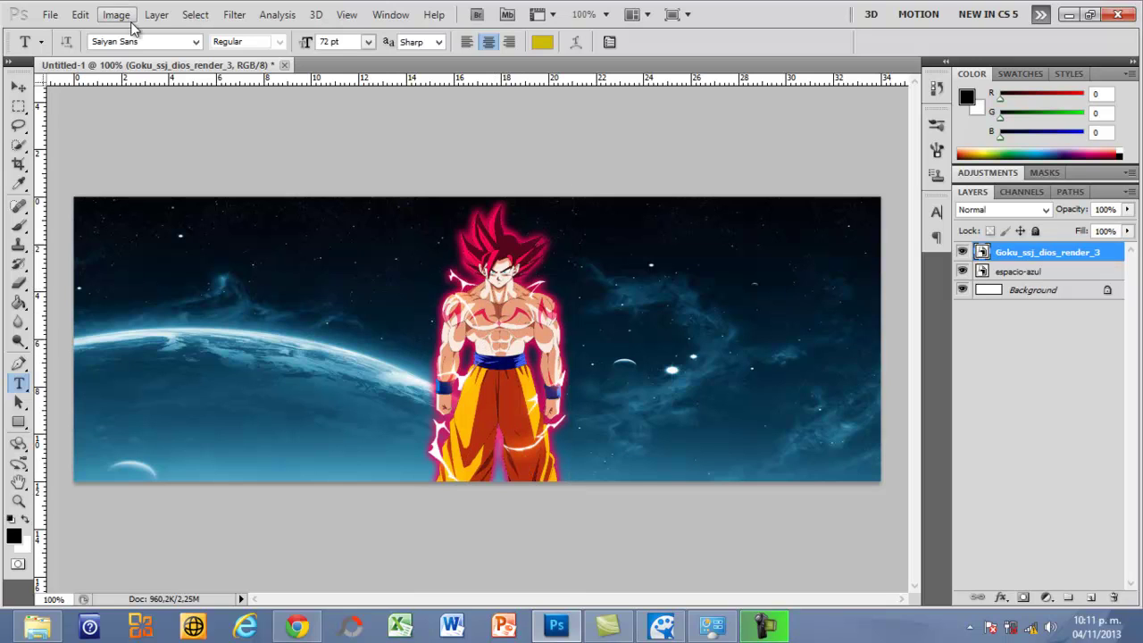
Step: Place the Render_Dragon_Ball_z_Goku image into the banner
left_click(49, 16)
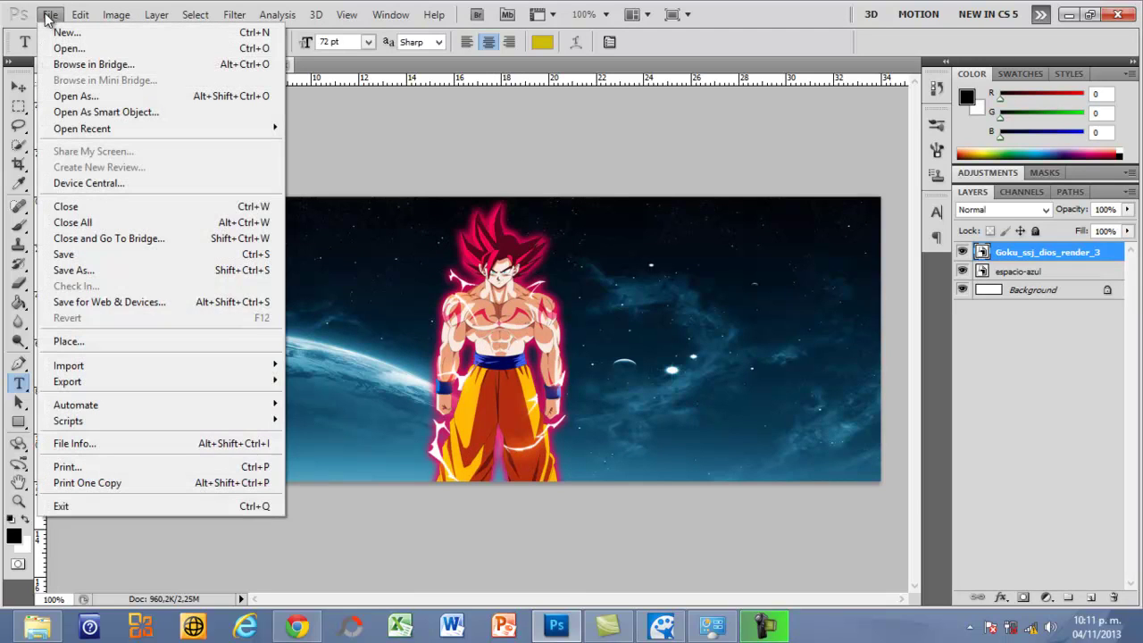
left_click(118, 343)
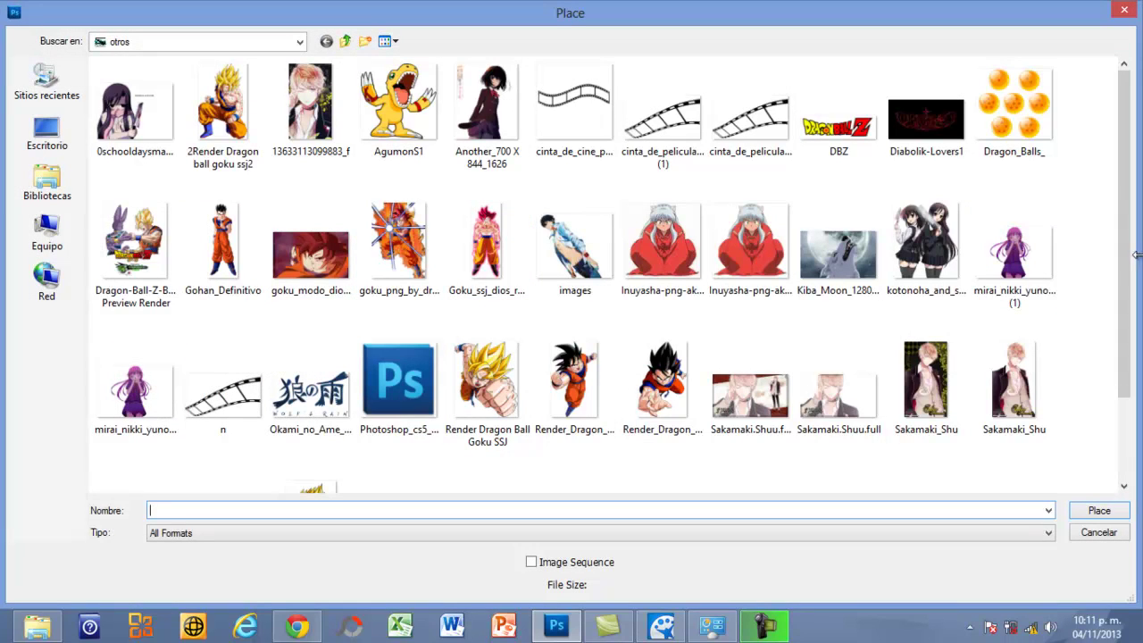
left_click_drag(1127, 260, 1126, 327)
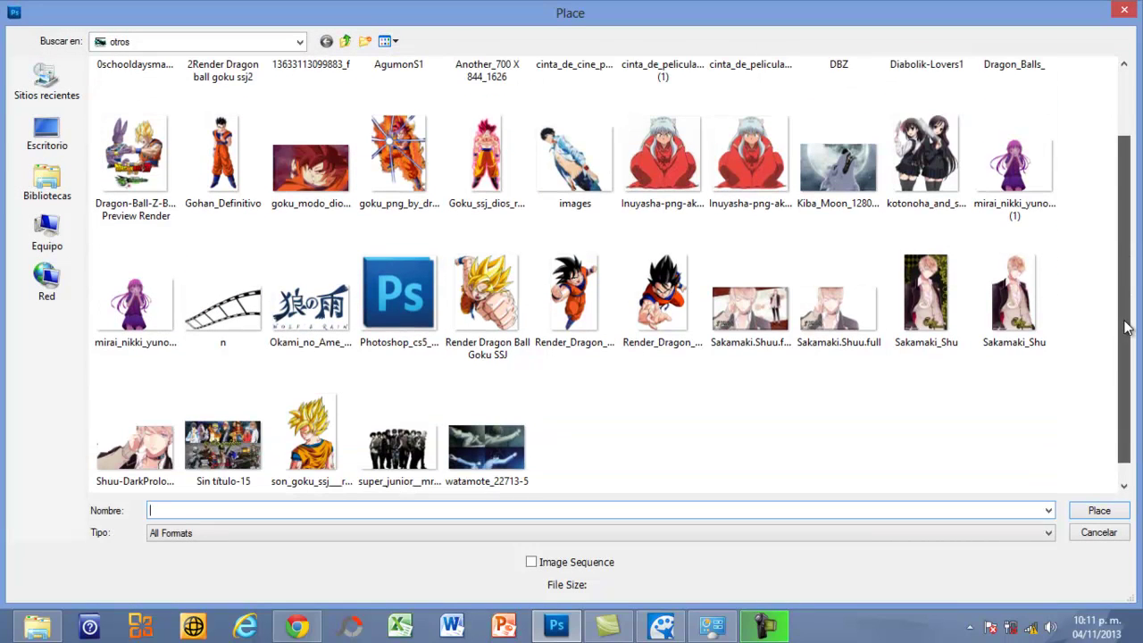
left_click(663, 294)
left_click(1099, 511)
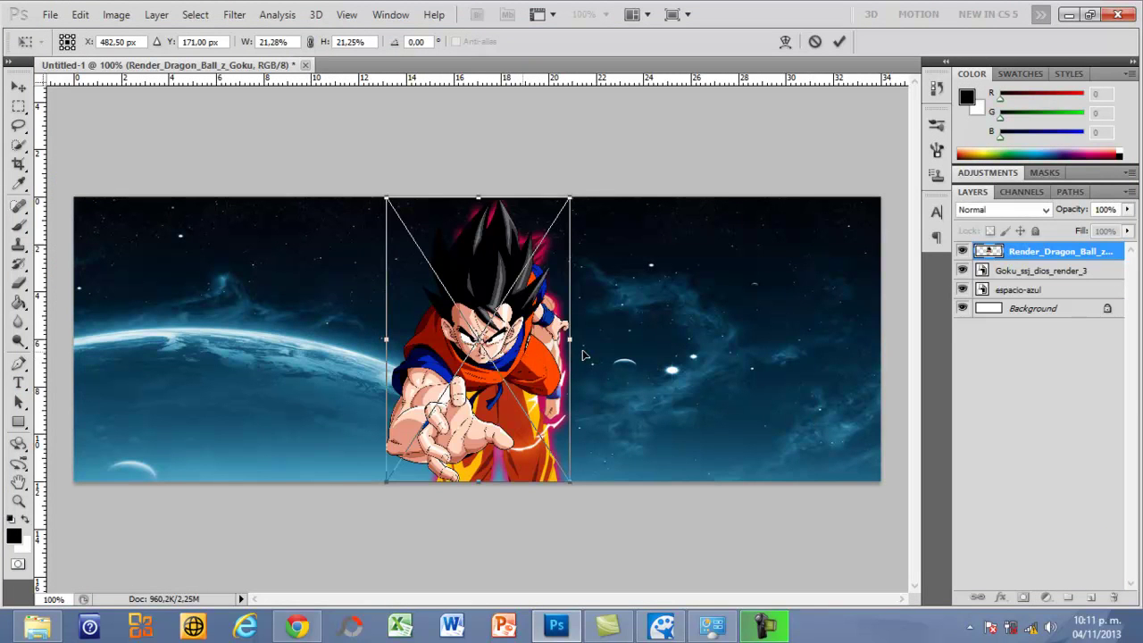
Step: Move the flying Goku to the banner's right side, nudge it down, and commit
mouse_move(522, 355)
left_mouse_down()
mouse_move(752, 333)
mouse_move(798, 353)
left_mouse_up()
key("Down")
key("Down")
key("Down")
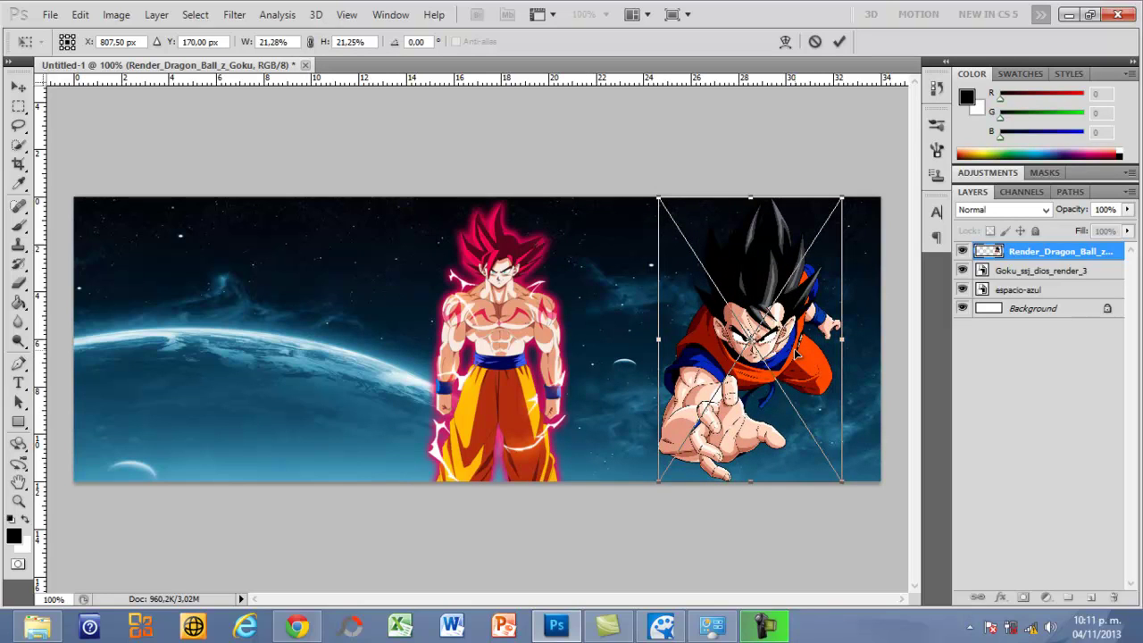
key("Return")
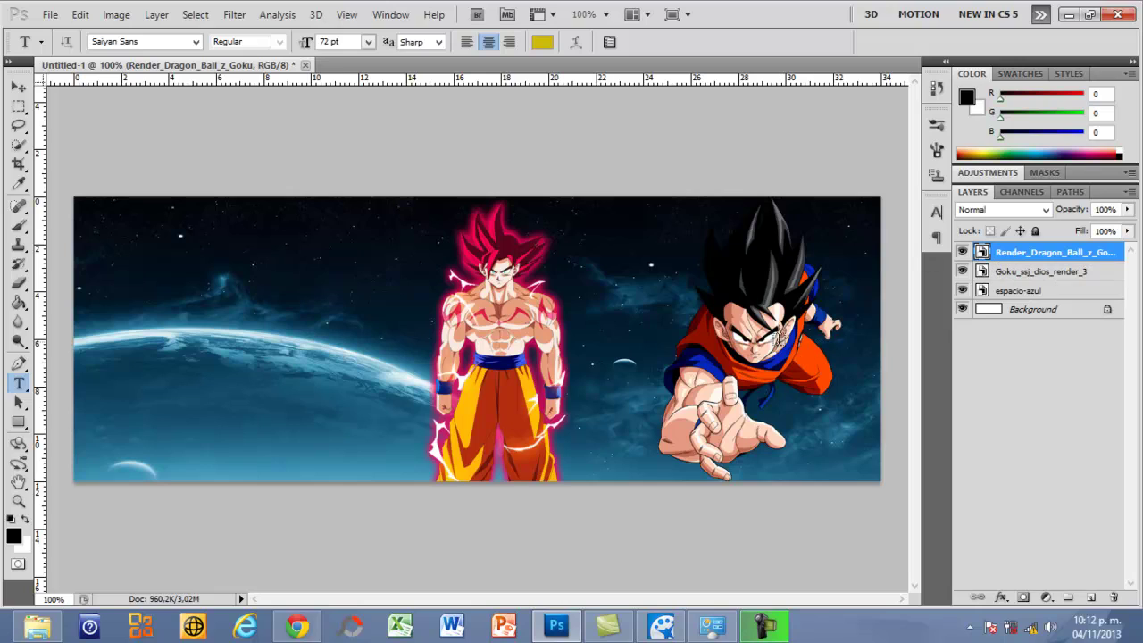
Step: Set the flying Goku layer's blend mode to Overlay
left_click(1045, 209)
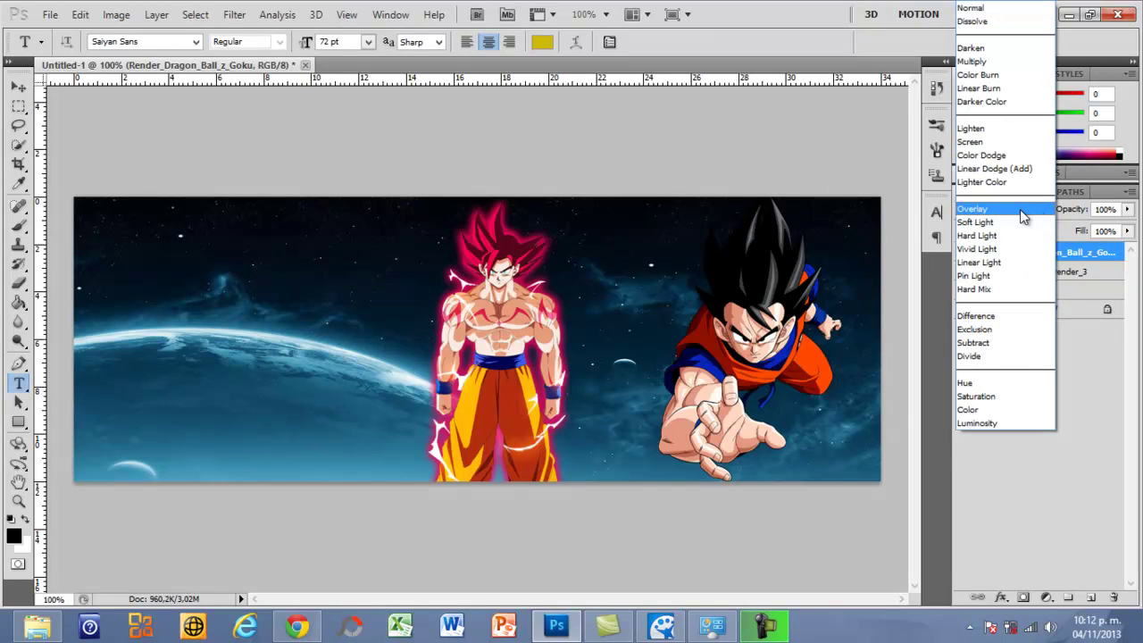
left_click(1020, 209)
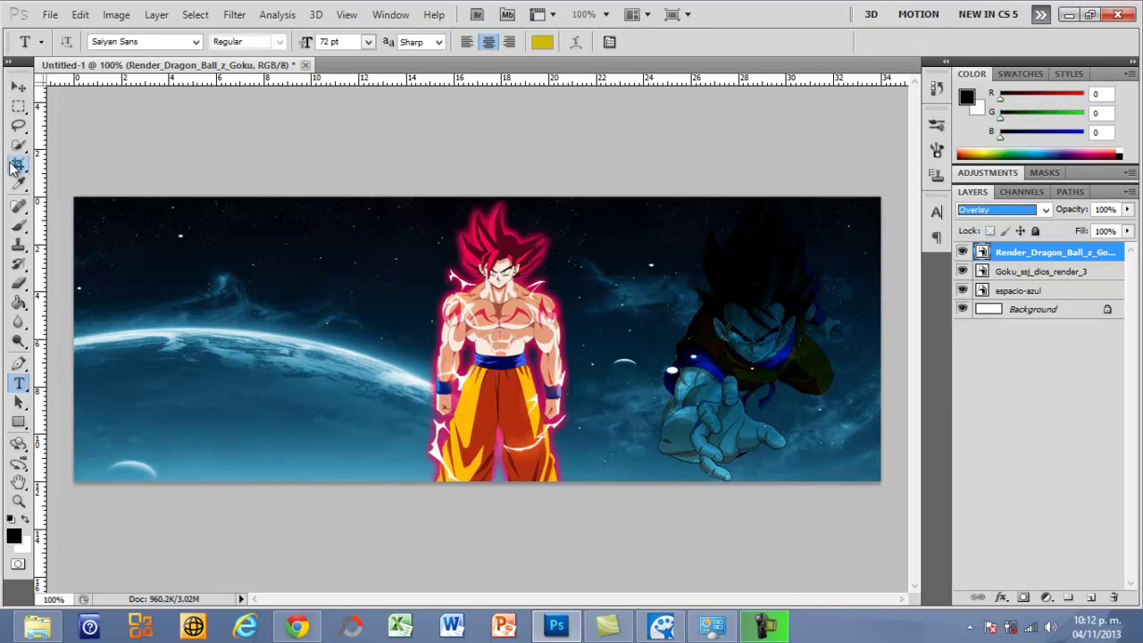
left_click(57, 19)
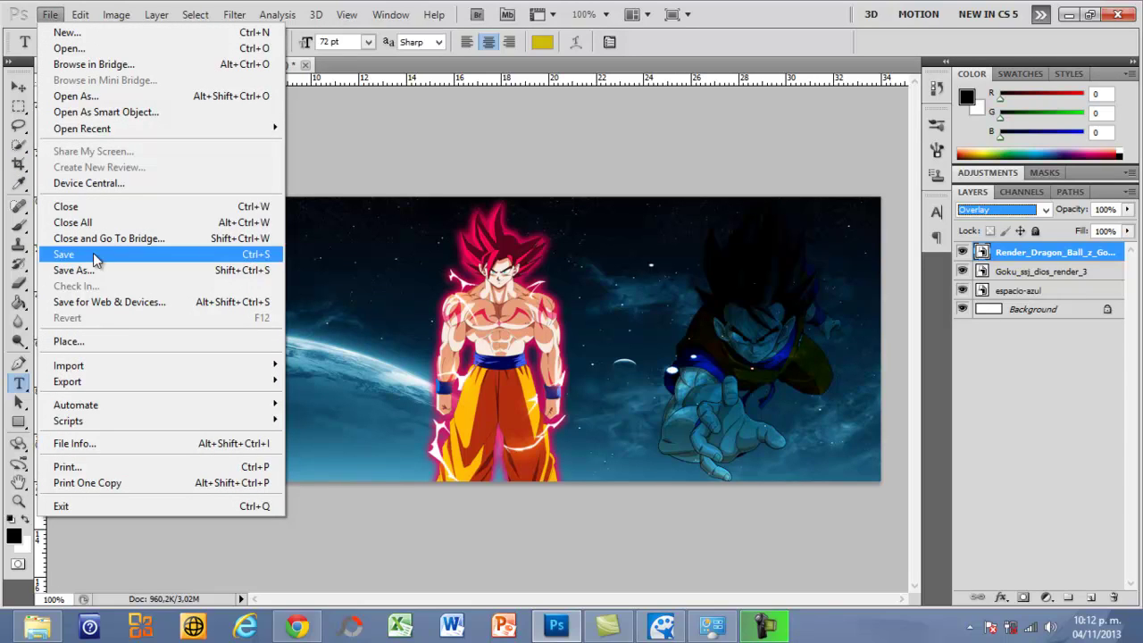
Step: Place son_goku_ssj on the banner's left side, scaled up slightly, and commit it
left_click(69, 341)
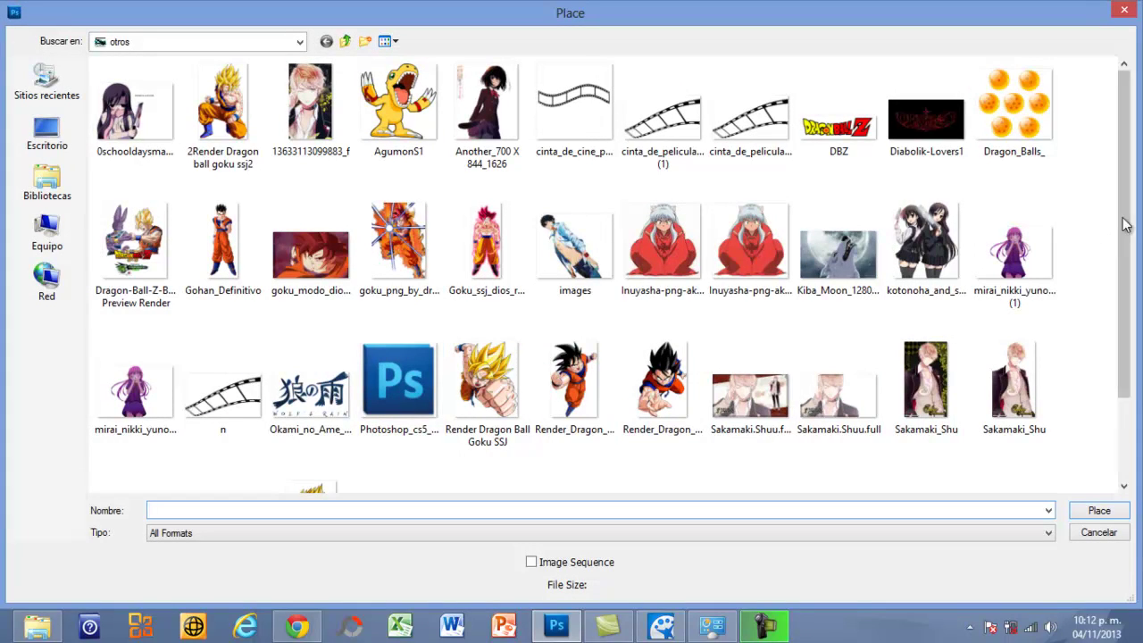
left_click_drag(1126, 223, 1127, 293)
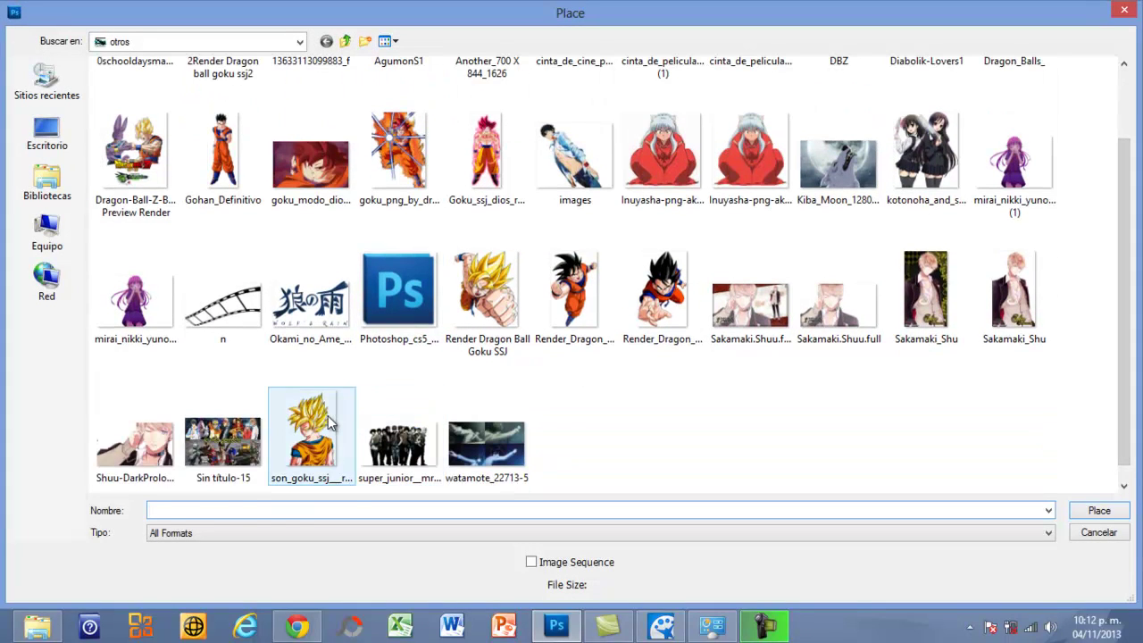
left_click(335, 425)
left_click(1091, 512)
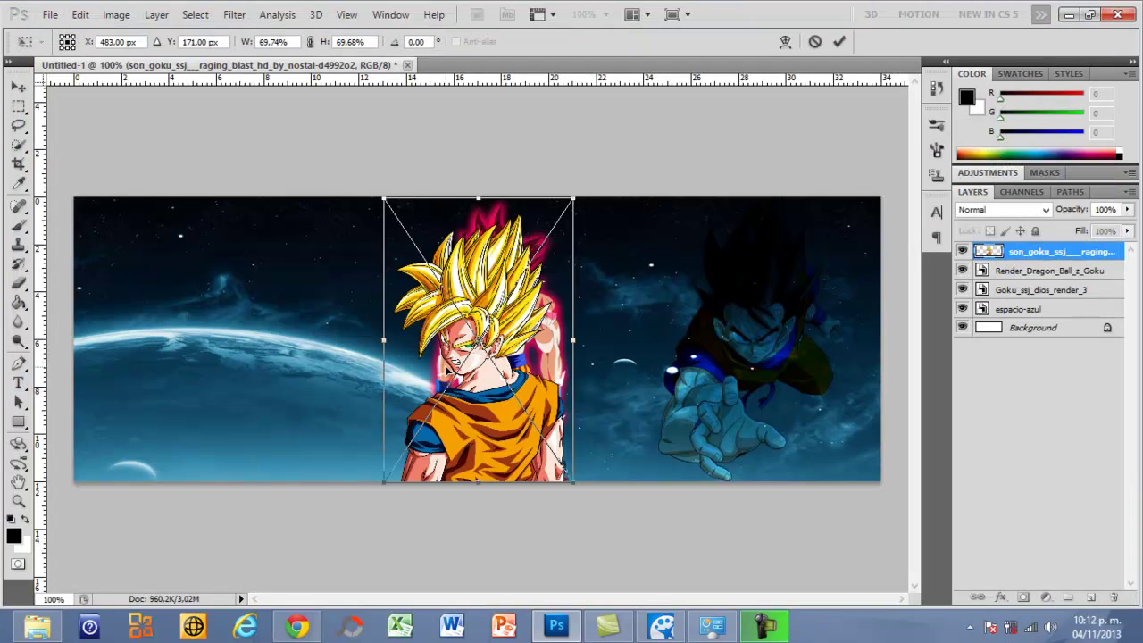
mouse_move(448, 366)
left_mouse_down()
mouse_move(237, 383)
mouse_move(231, 371)
left_mouse_up()
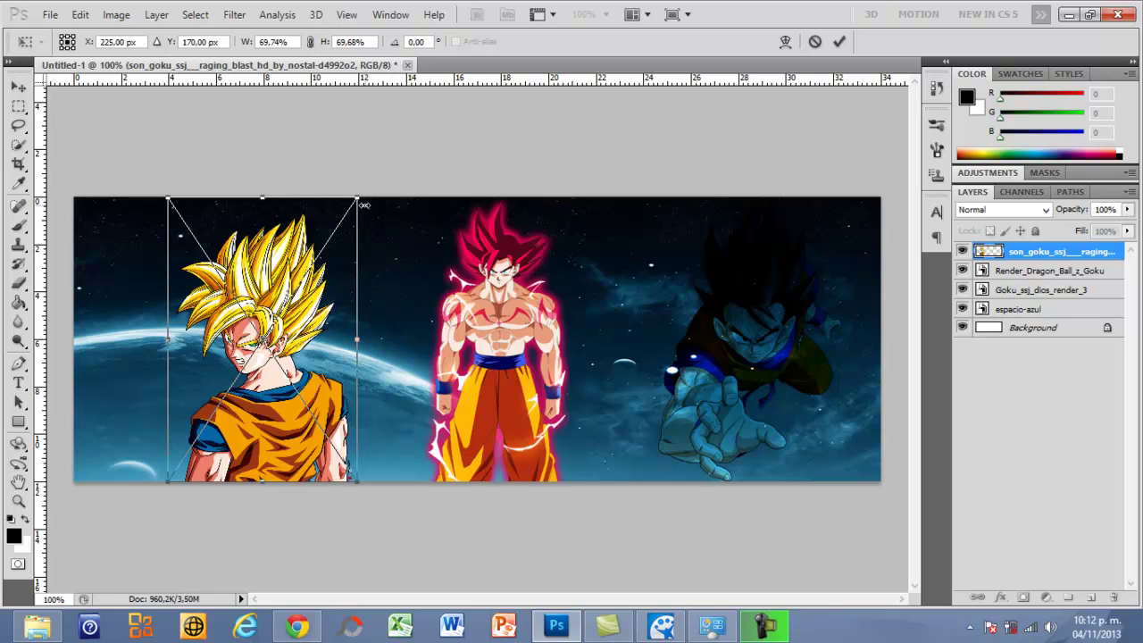
left_click_drag(361, 194, 365, 187)
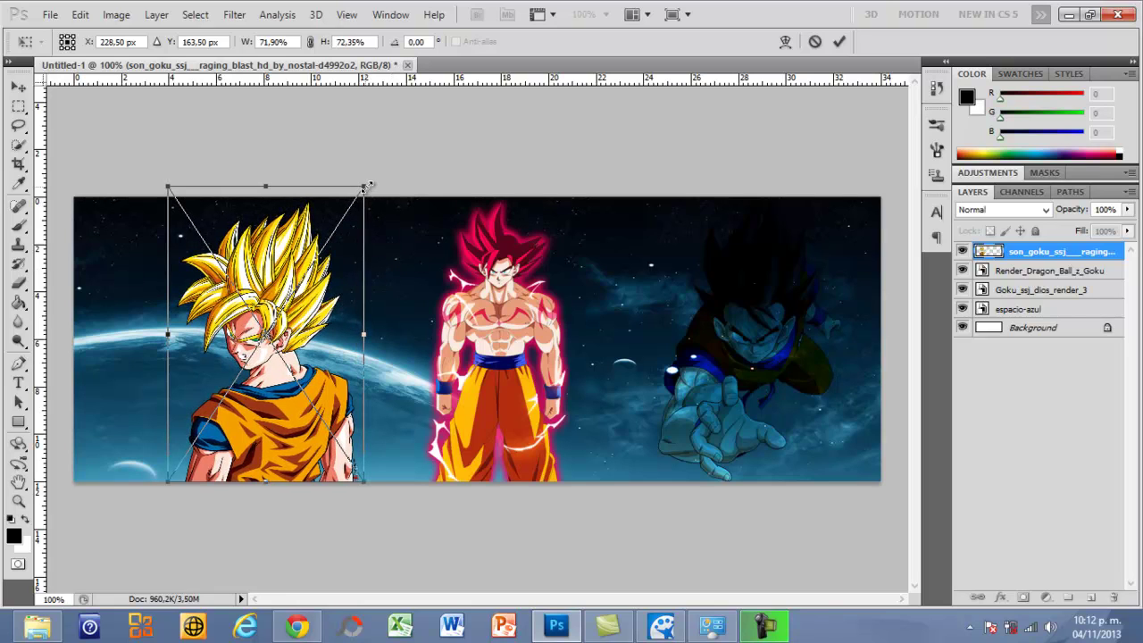
key("t")
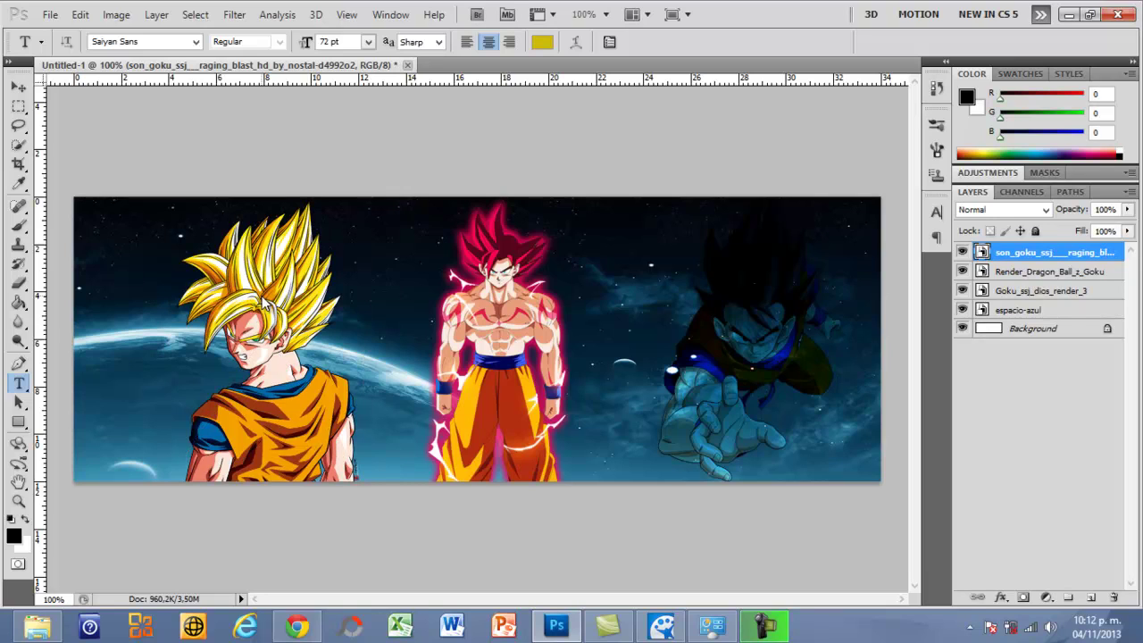
Step: Switch the son_goku layer to Overlay, then delete that layer
left_click(1047, 211)
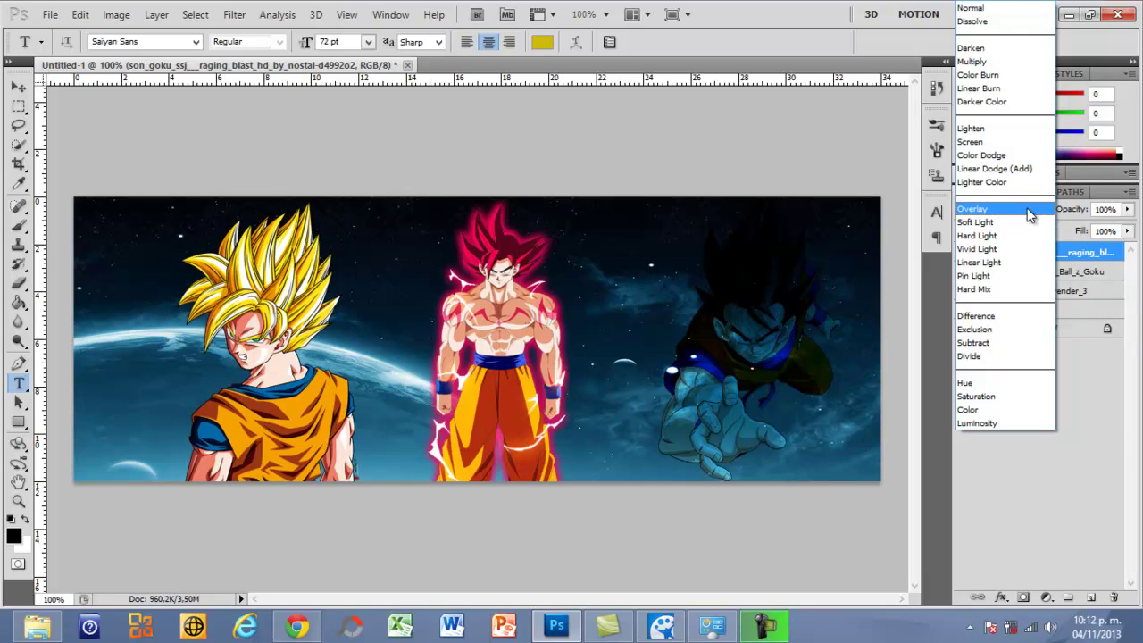
left_click(1026, 211)
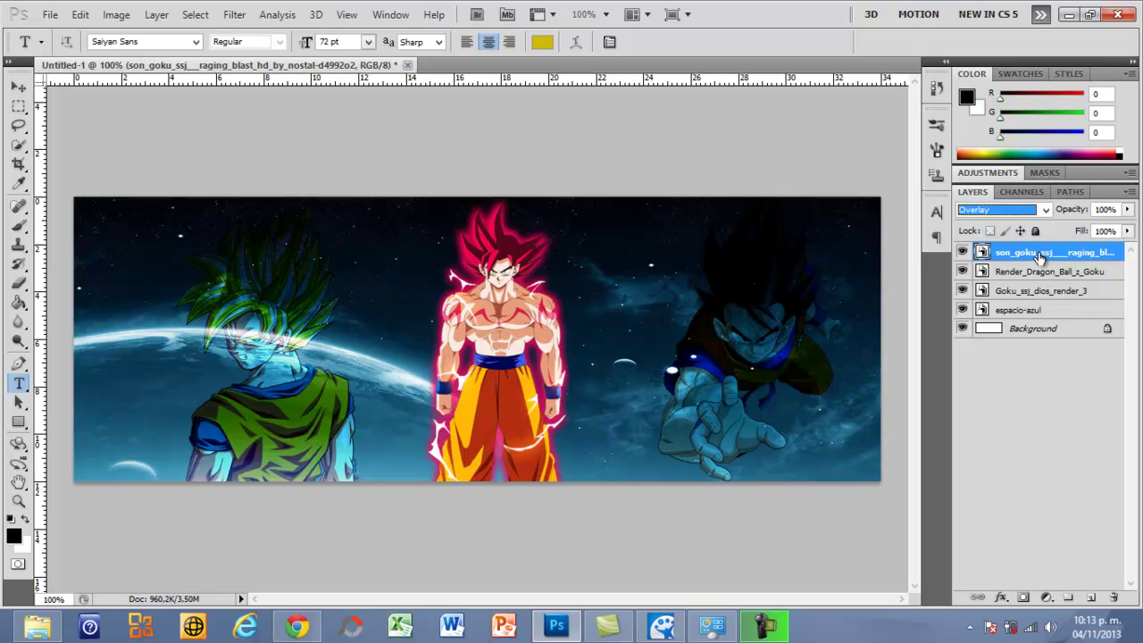
left_click_drag(1040, 257, 1114, 596)
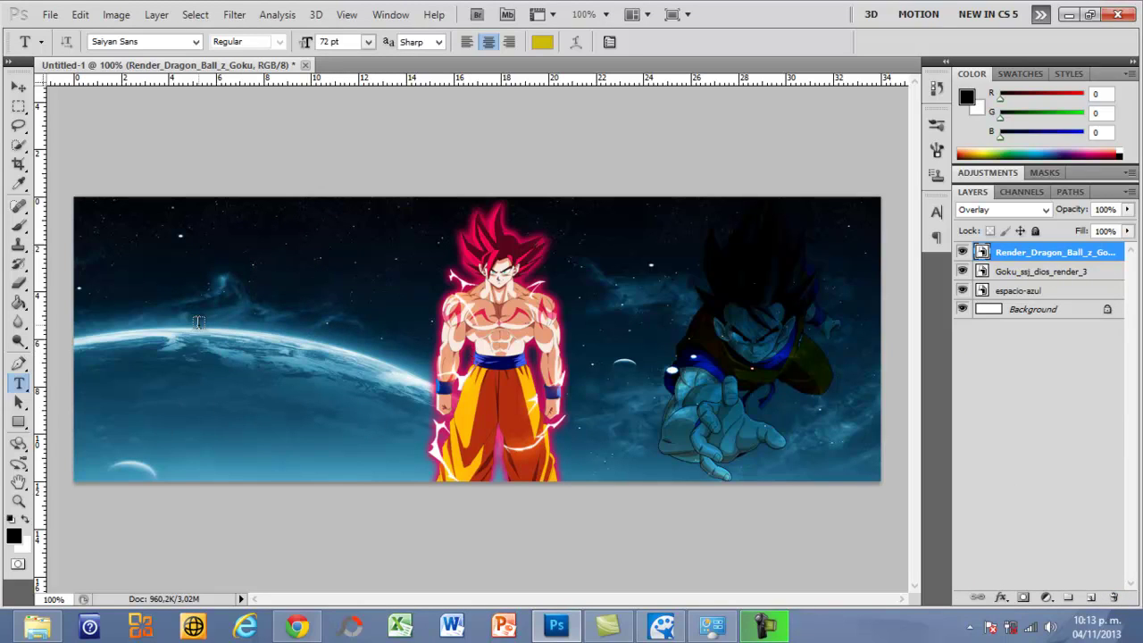
Step: Place the son_goku_ssj image into the banner again
left_click(55, 15)
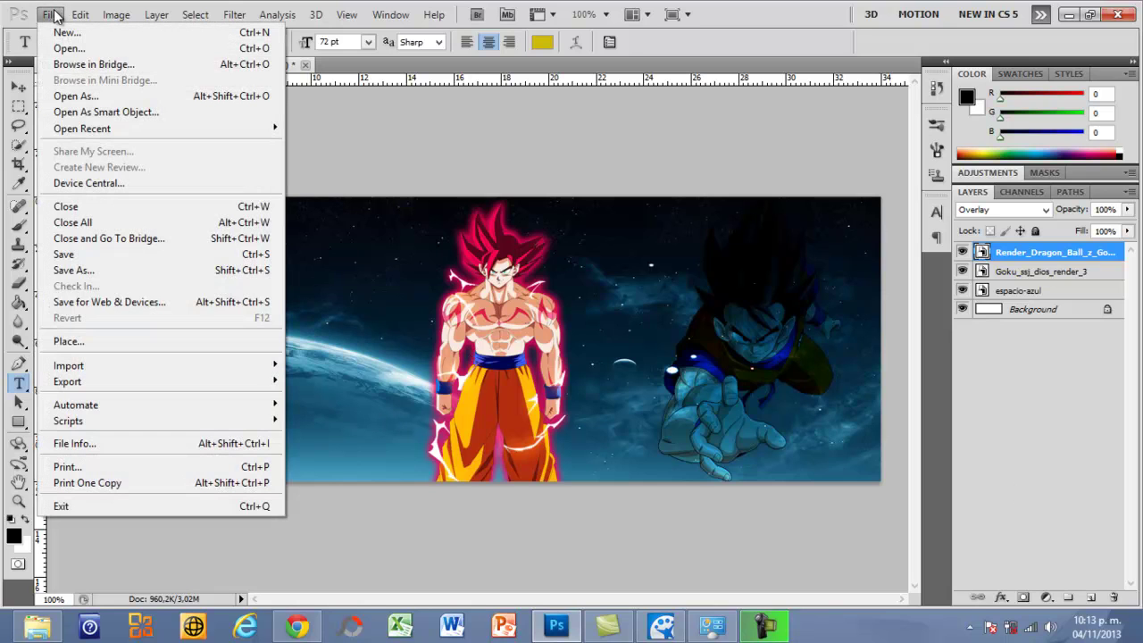
left_click(79, 345)
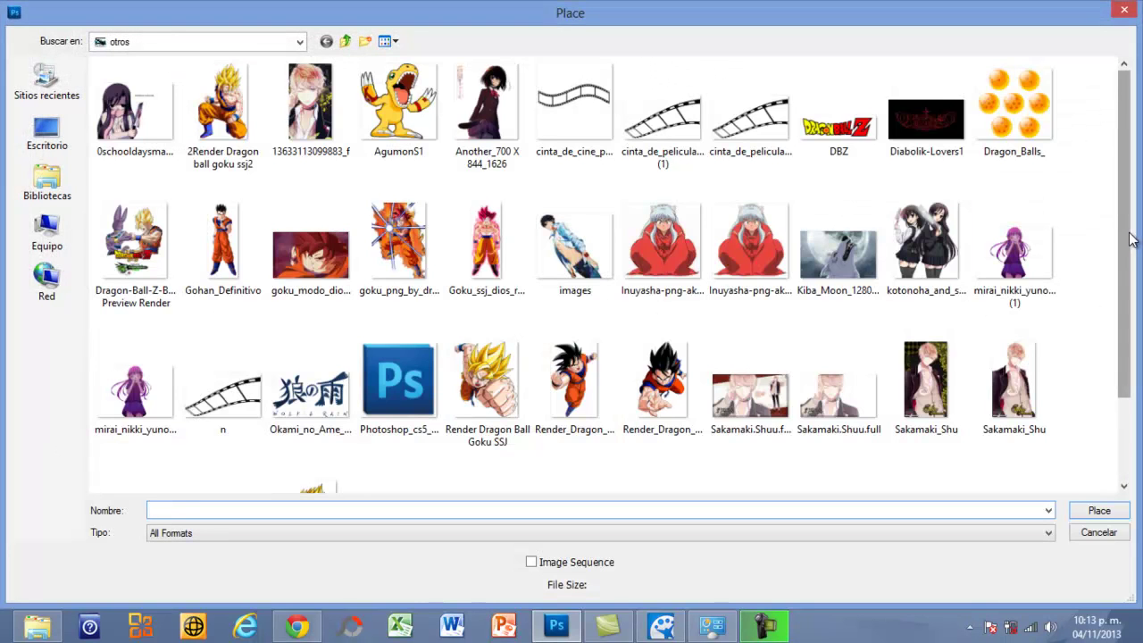
scroll(1132, 234, "down", 3)
left_click(311, 416)
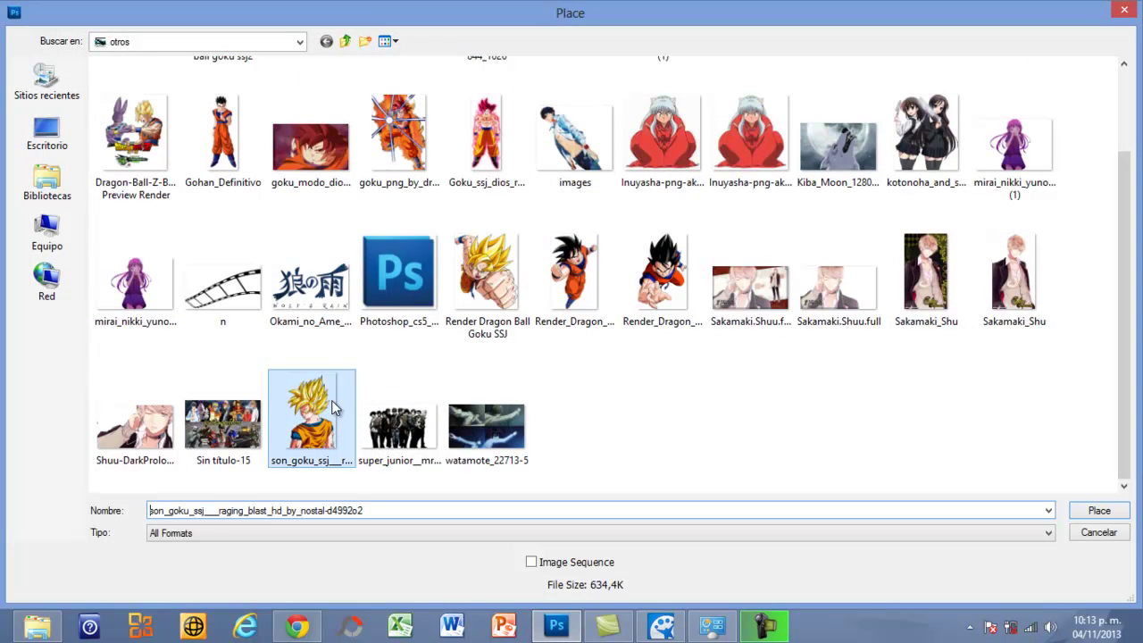
left_click(1111, 510)
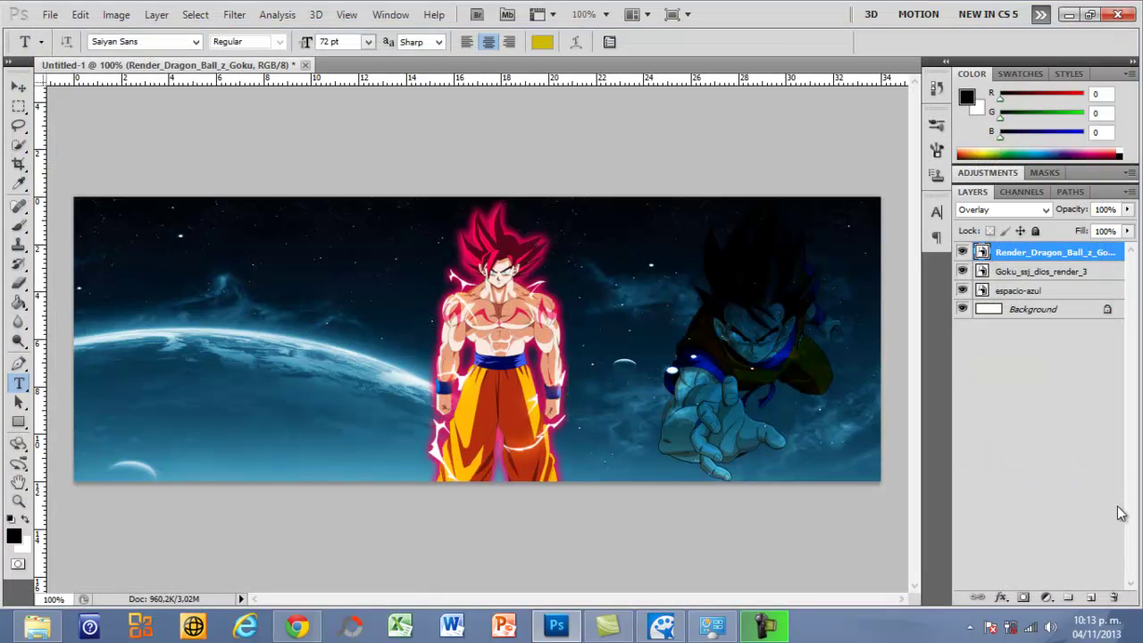
Step: Move the blond Goku left, enlarge it slightly, commit, and blend it in Overlay mode
left_click_drag(384, 435, 233, 415)
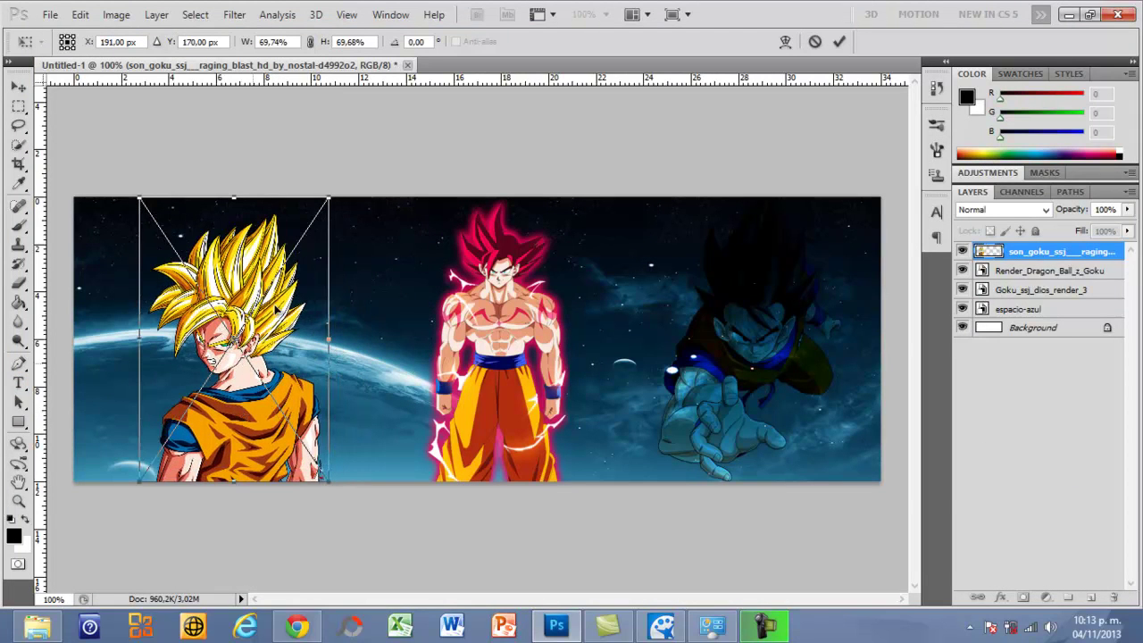
left_click_drag(338, 190, 350, 183)
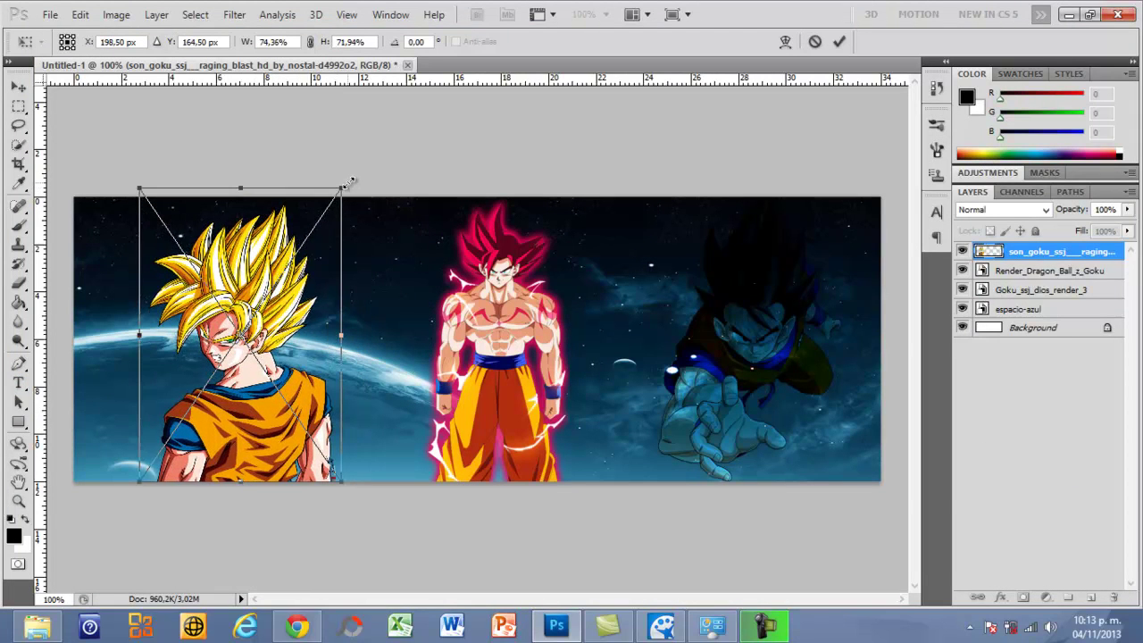
left_click(18, 382)
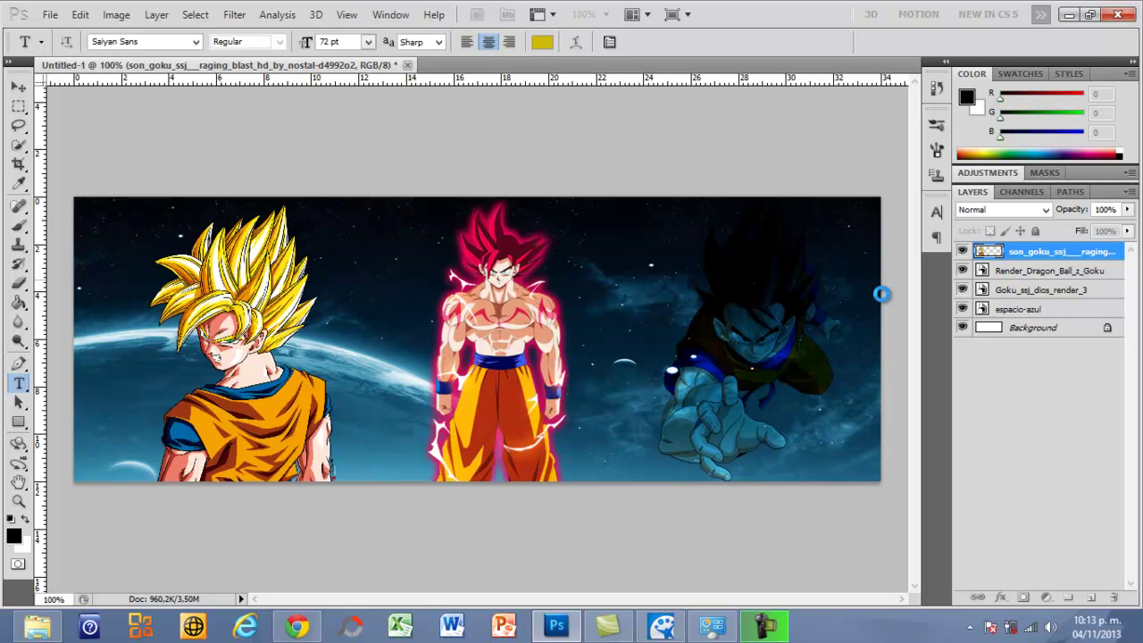
left_click(1044, 212)
left_click(1018, 212)
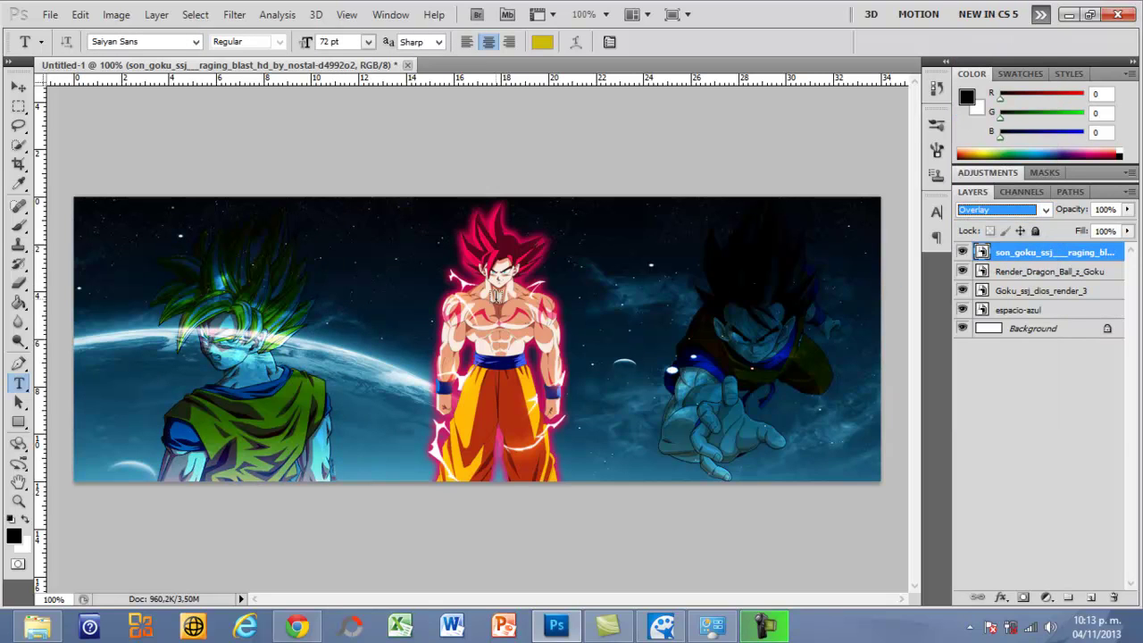
Step: Place the Dragon_Balls_ image over the banner centre, shift it slightly right, and commit
left_click(50, 14)
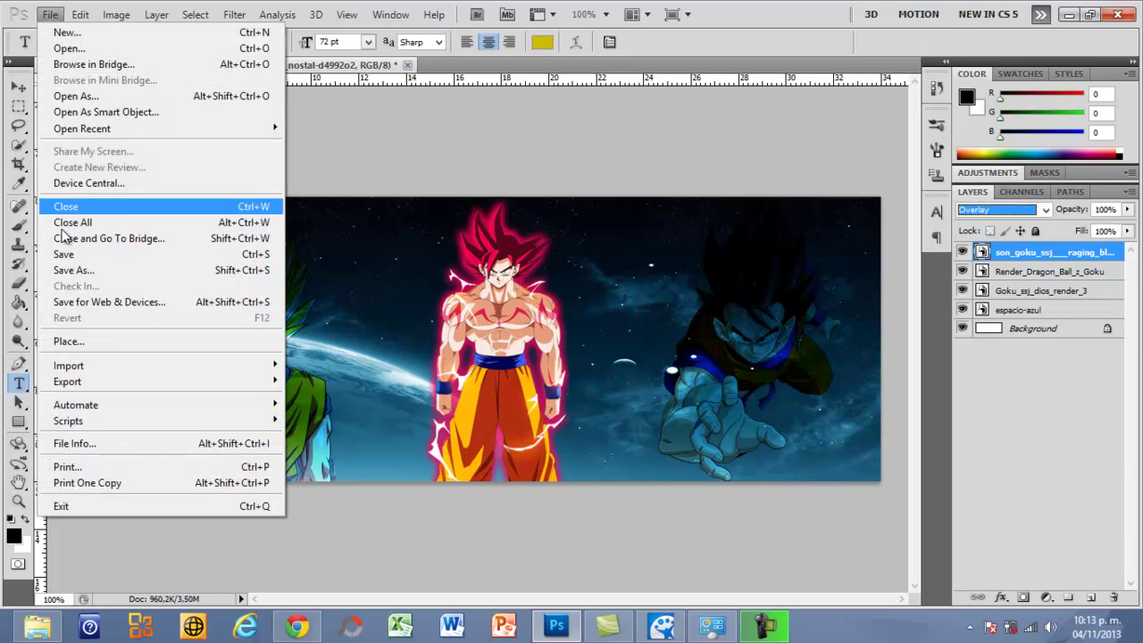
left_click(116, 341)
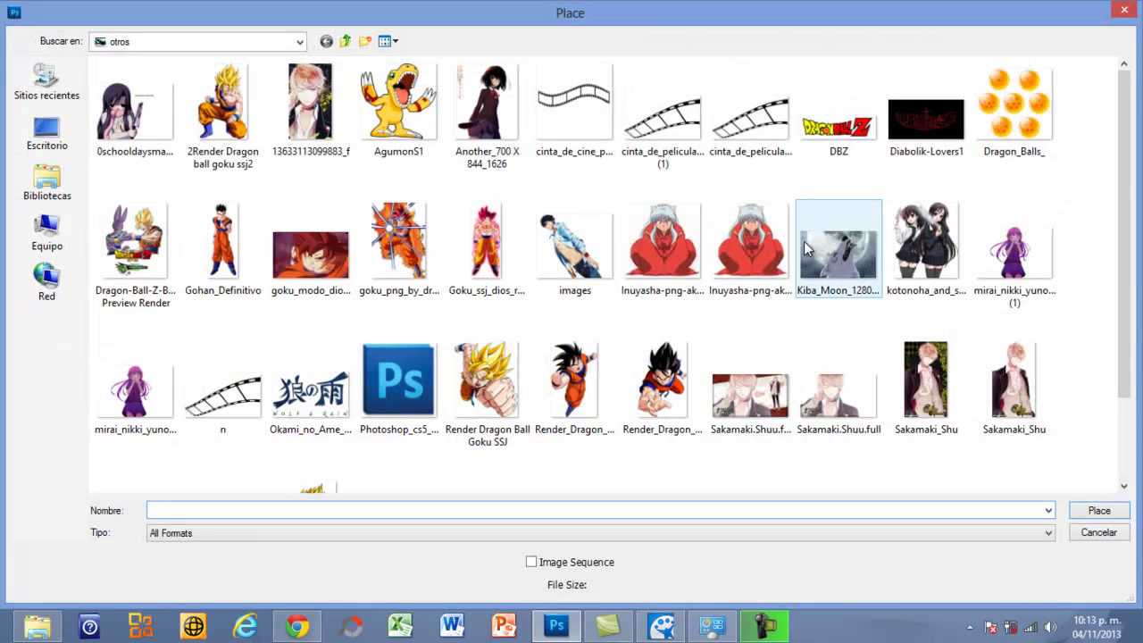
left_click(989, 124)
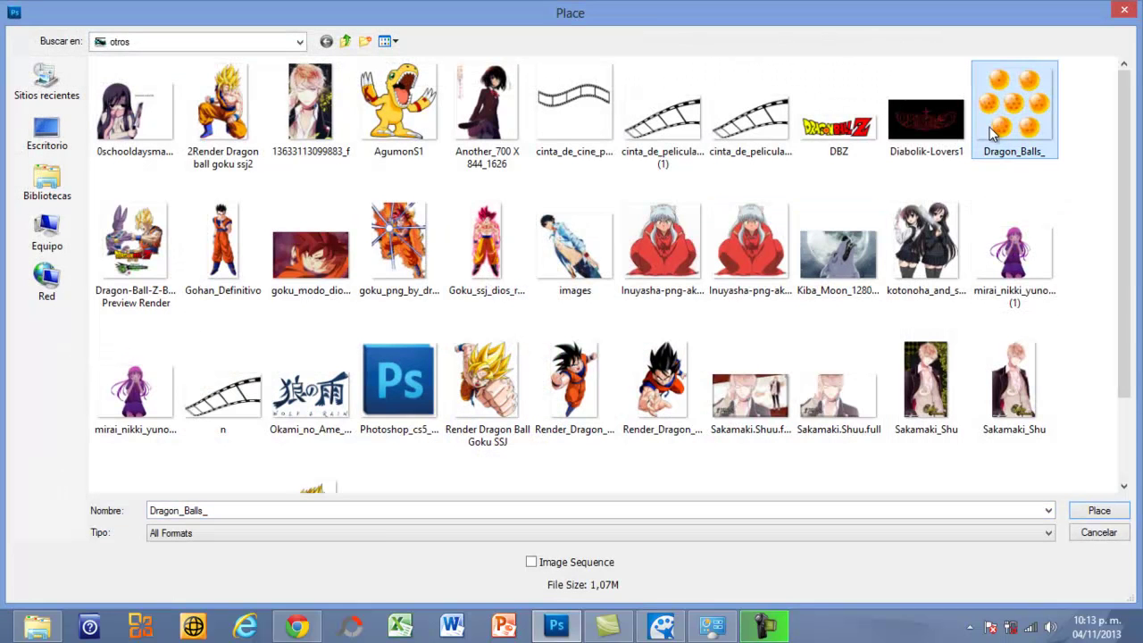
left_click(1100, 508)
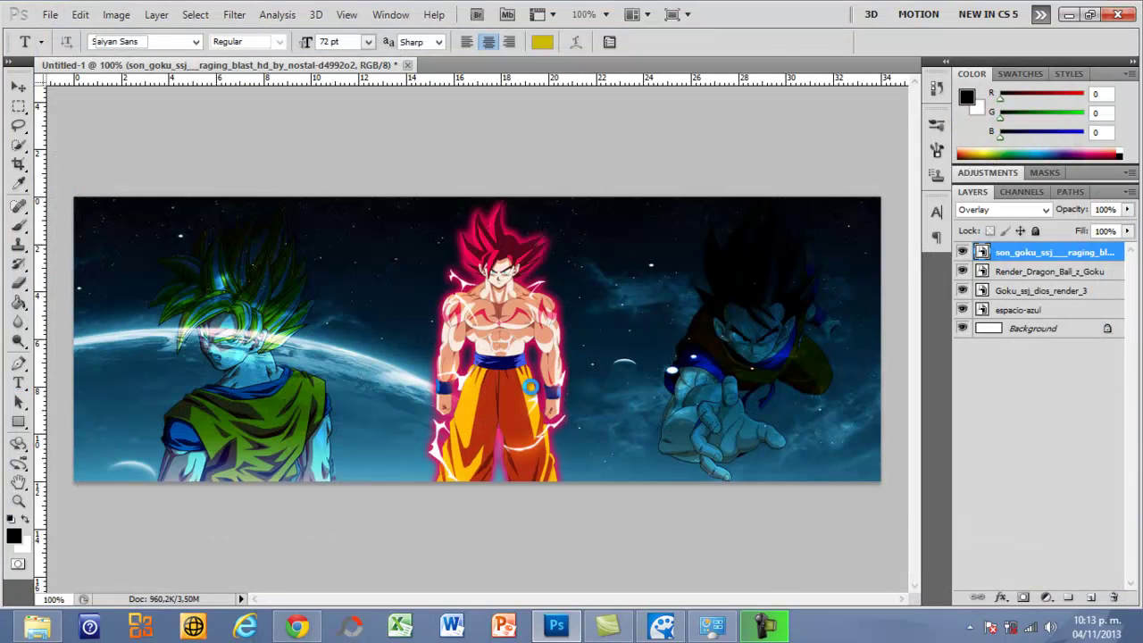
left_click_drag(524, 367, 545, 367)
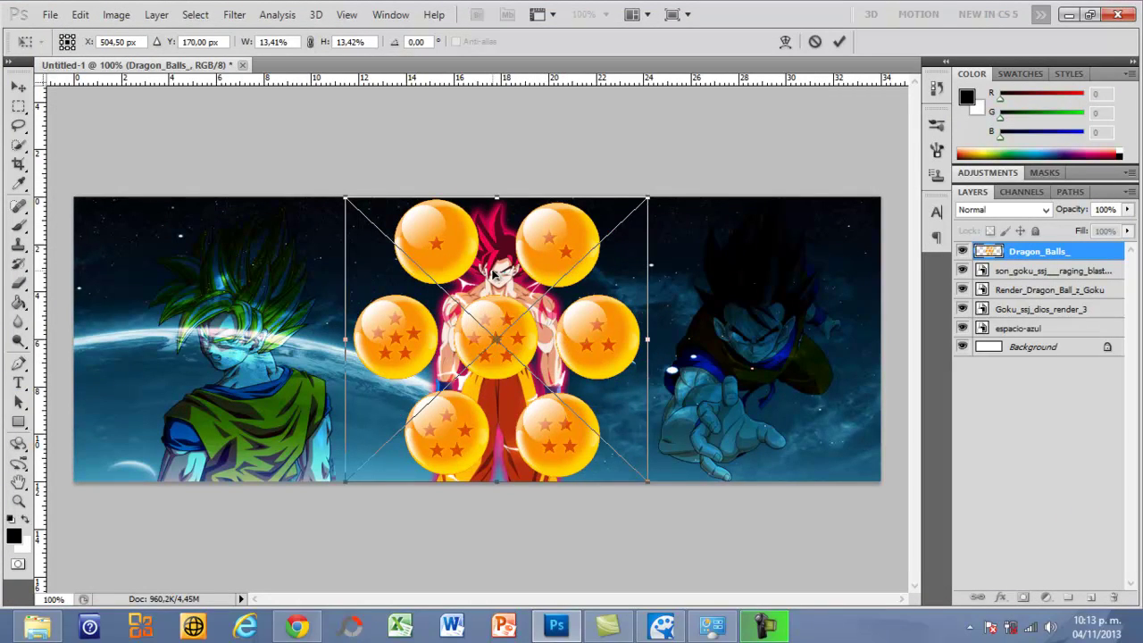
key("t")
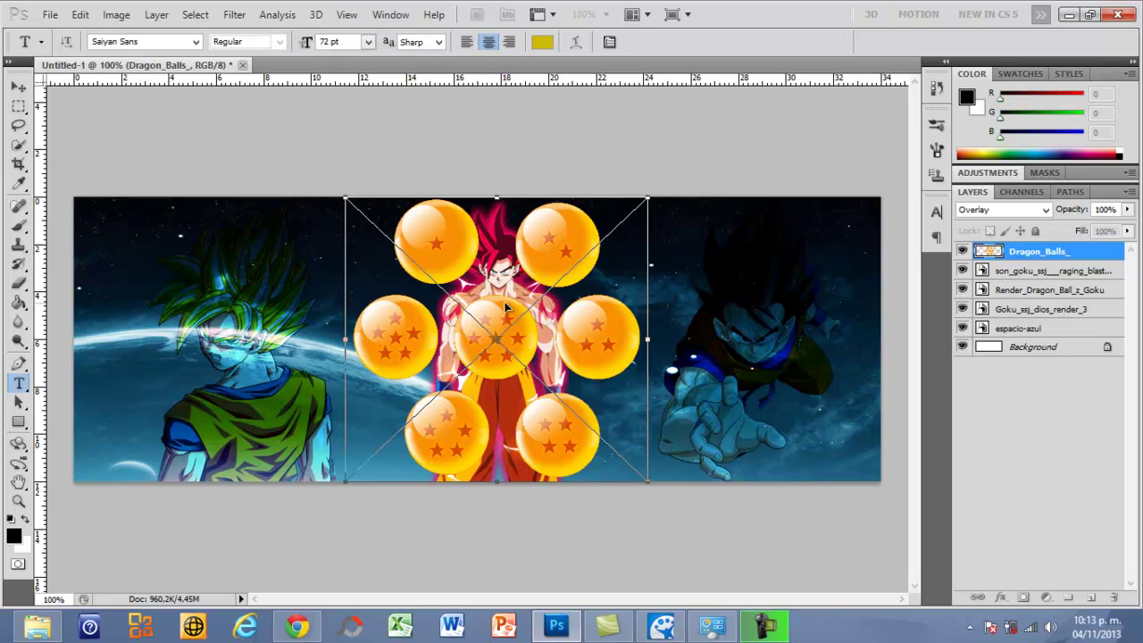
left_click(596, 304)
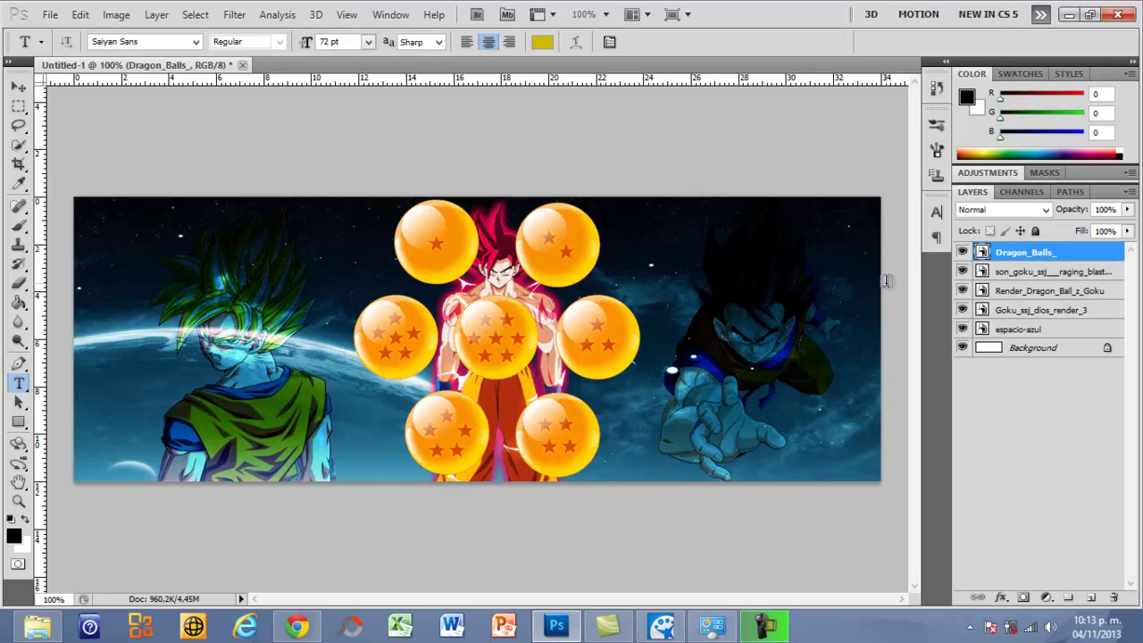
Step: Move the Dragon_Balls_ layer below the Goku renders and set its blend mode to Overlay
left_click_drag(1068, 259, 1069, 323)
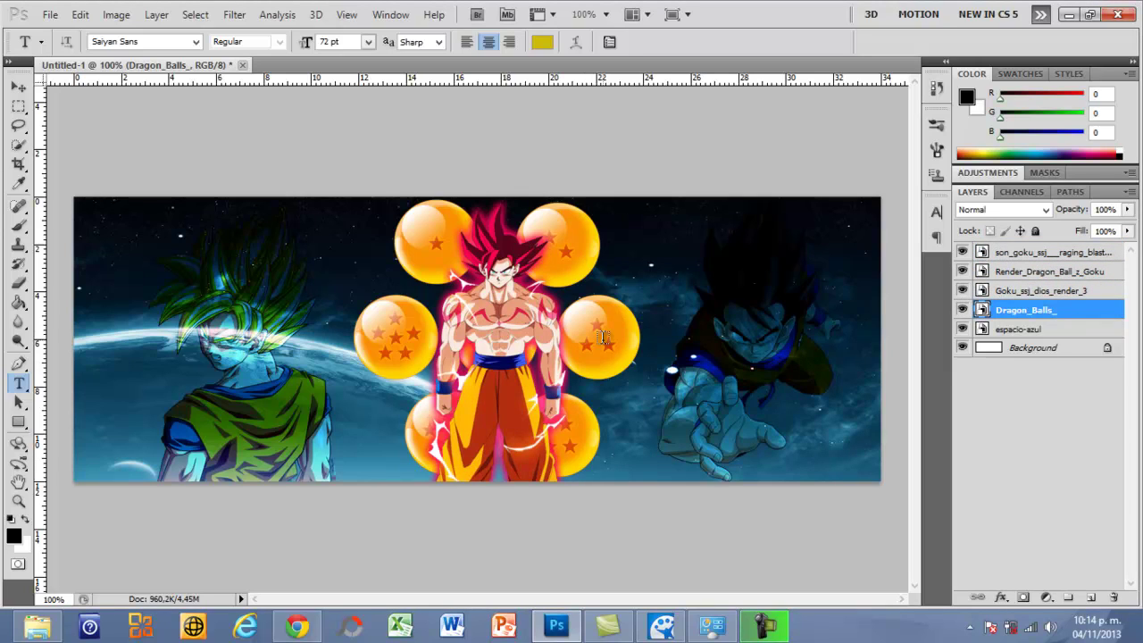
left_click(1045, 210)
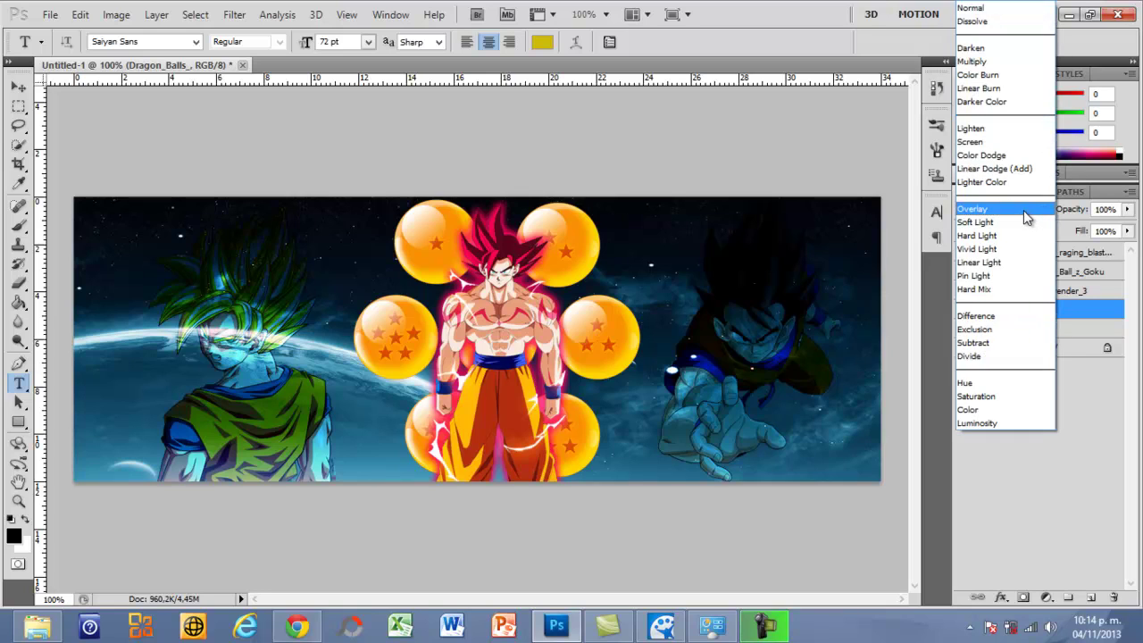
left_click(1013, 208)
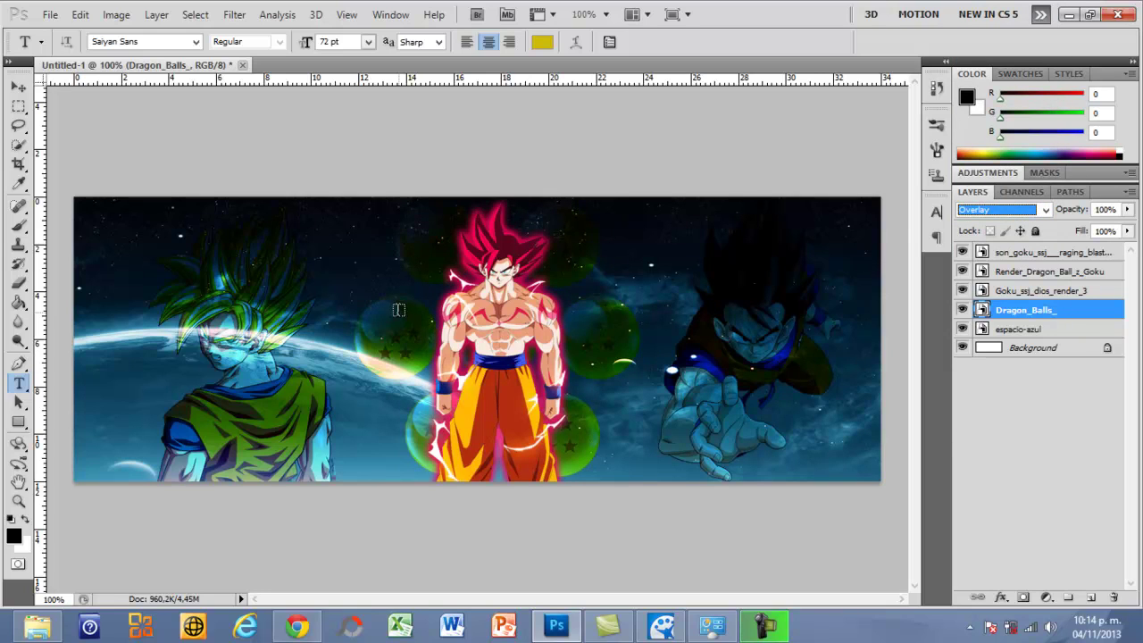
Step: Place texture image 1 from the MARIANA > texturas folder into the banner
left_click(51, 15)
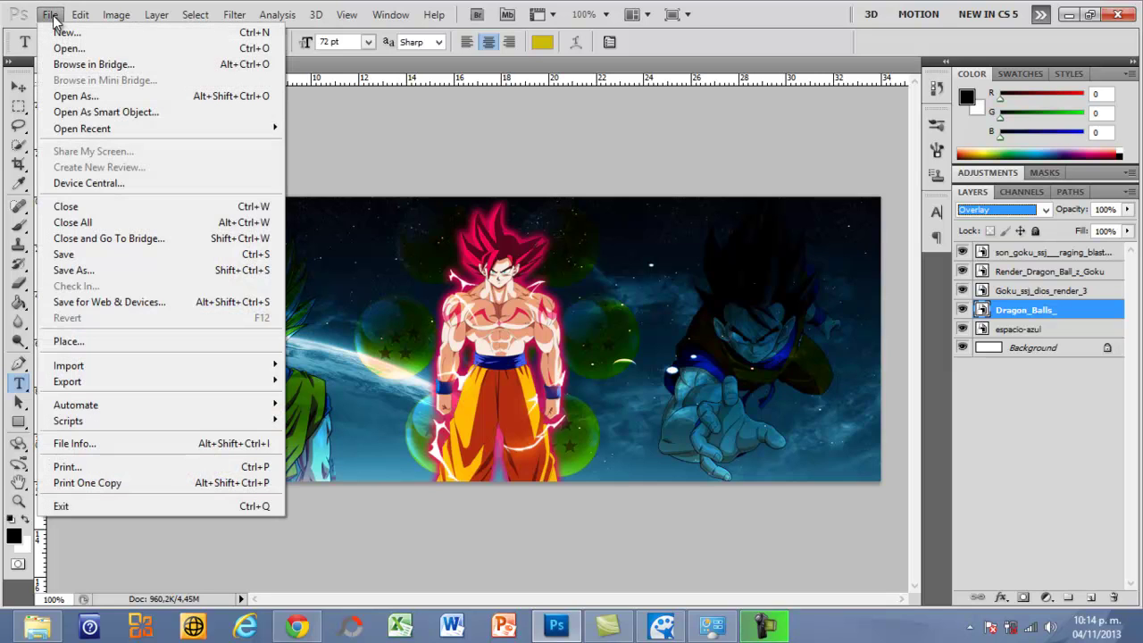
left_click(76, 348)
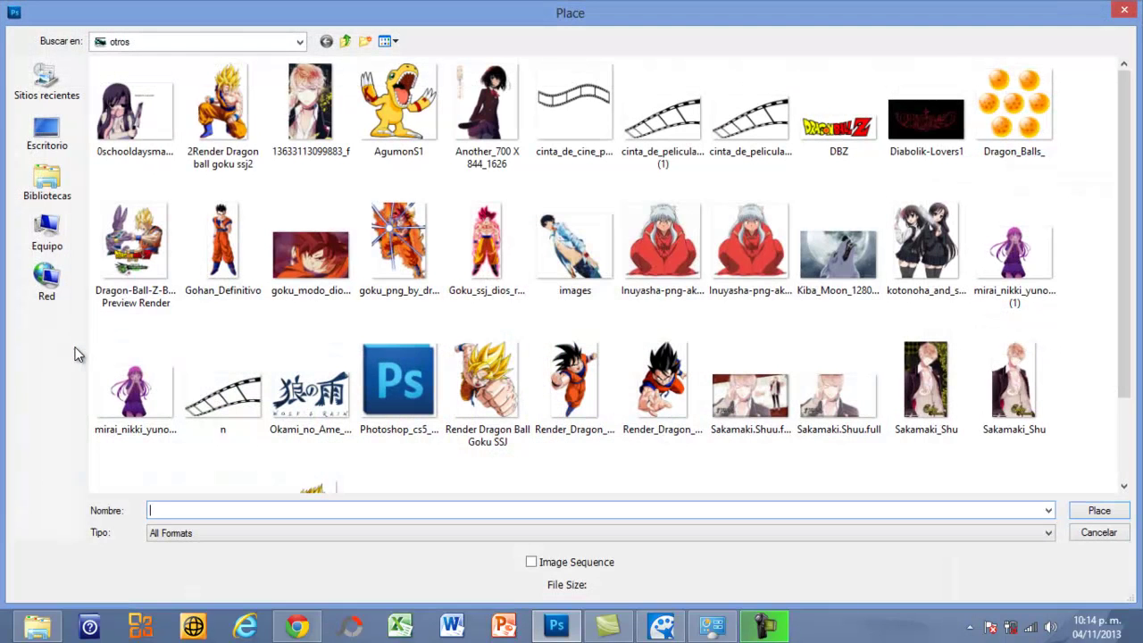
left_click(347, 42)
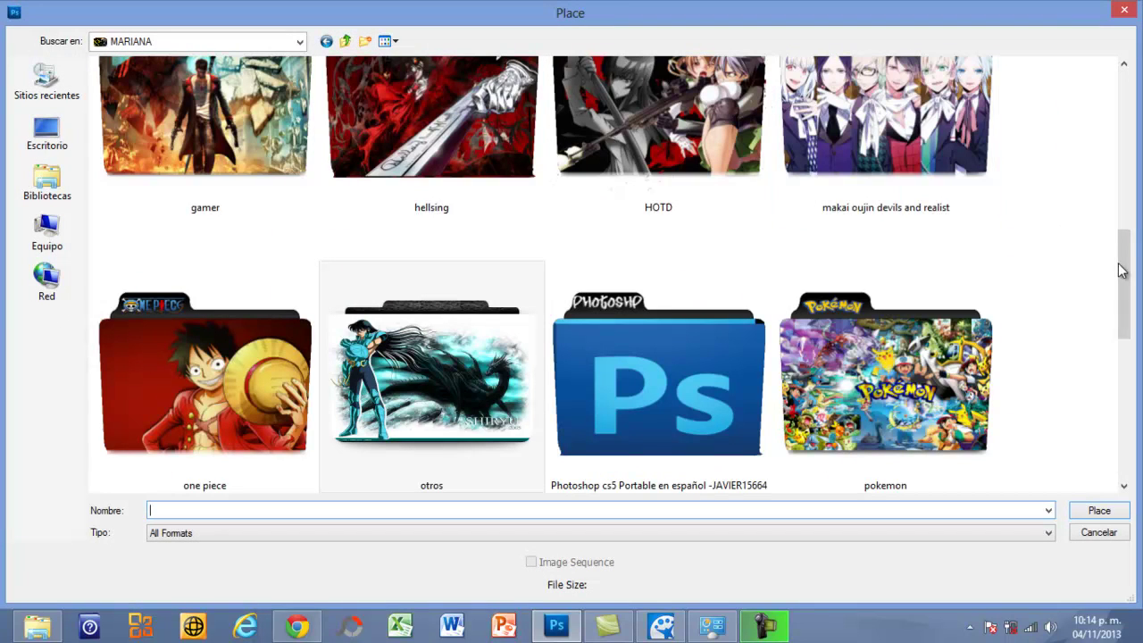
left_click_drag(1121, 270, 1127, 351)
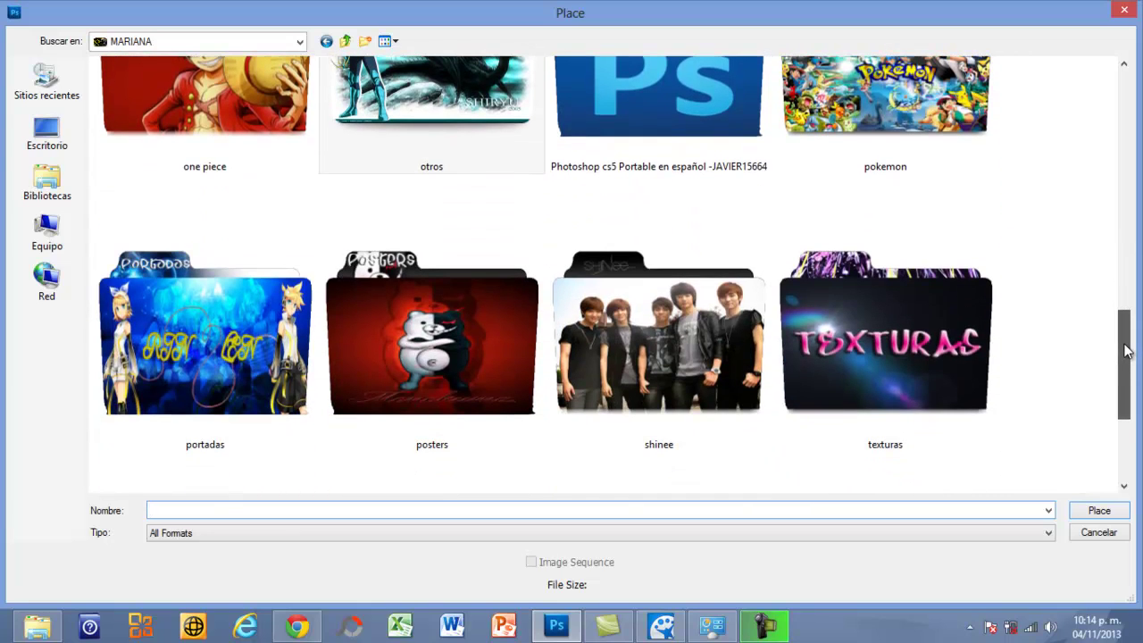
double_click(838, 356)
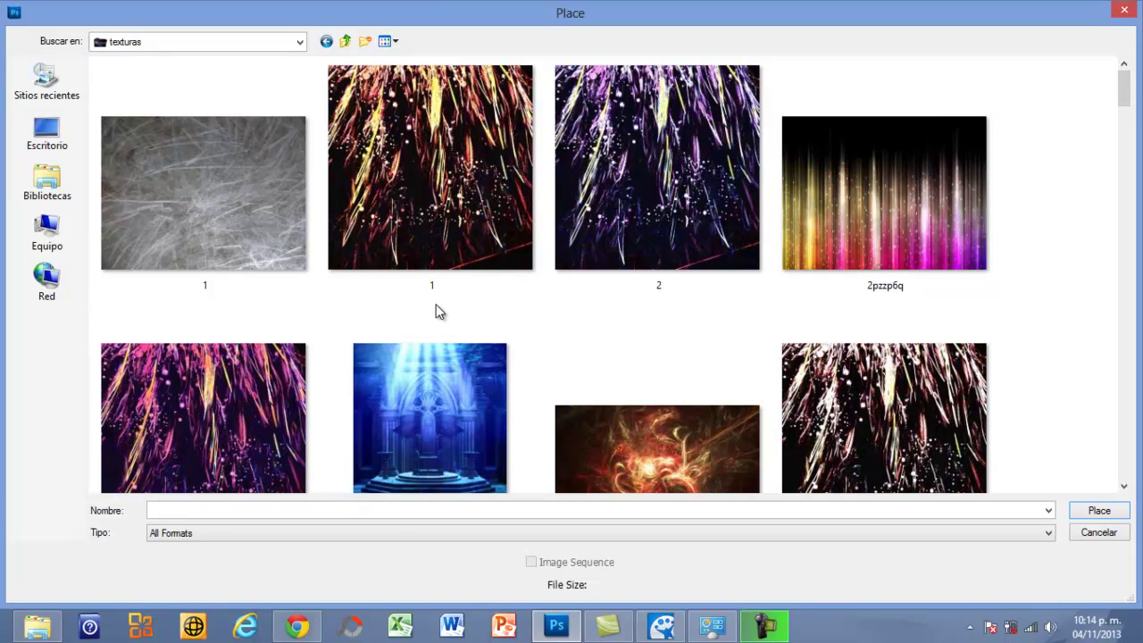
left_click(123, 234)
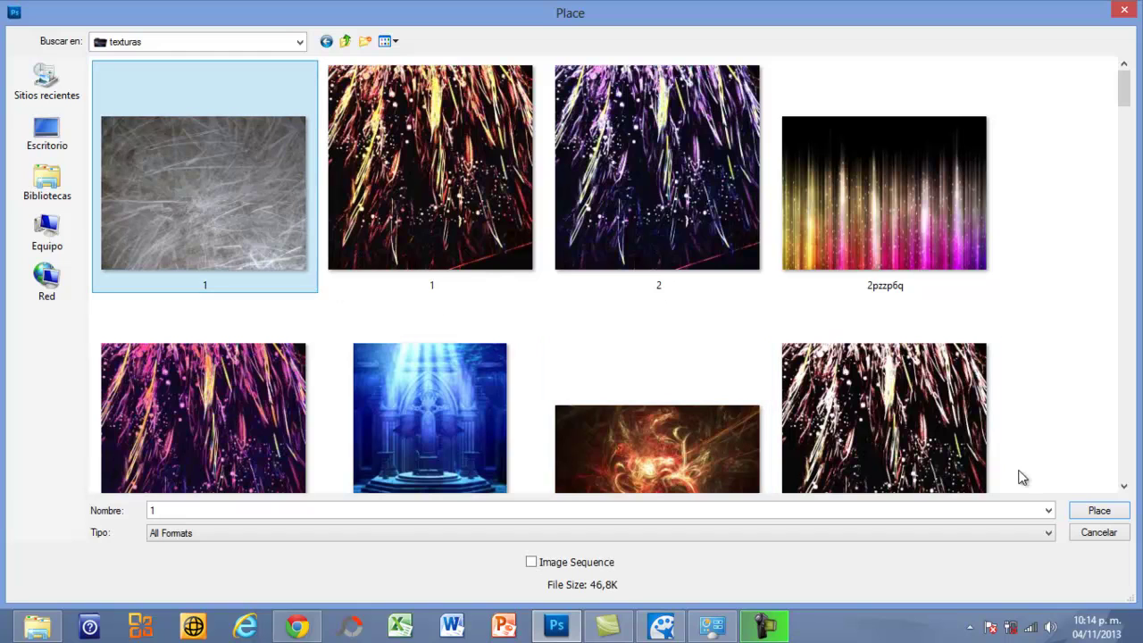
left_click(1098, 510)
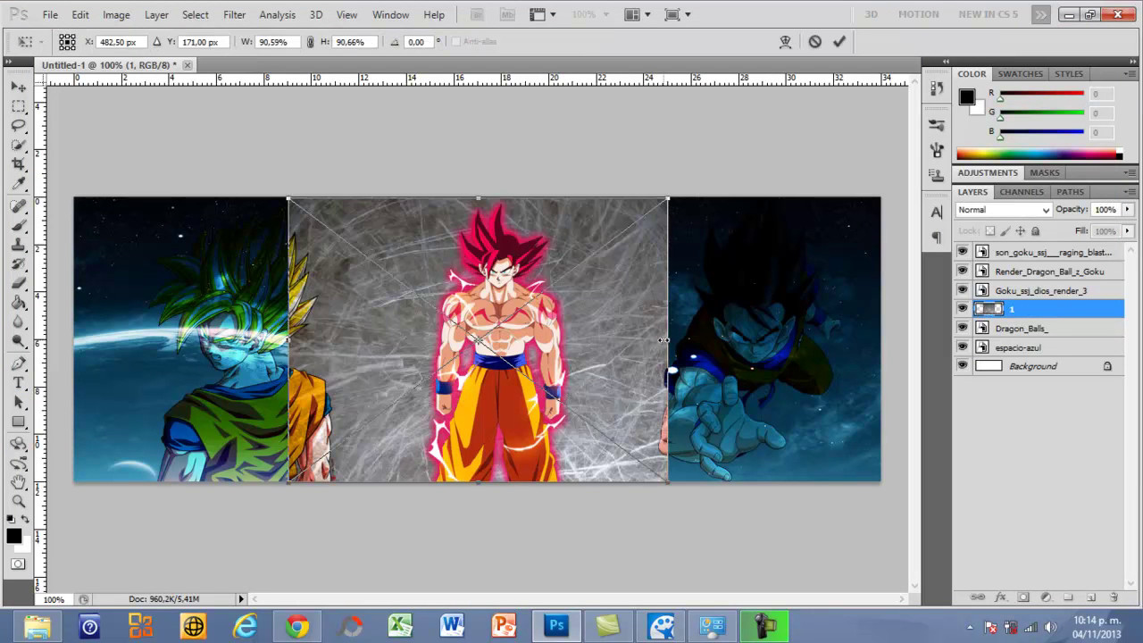
Step: Stretch texture 1 out to the banner's left and right edges and commit the transform
left_click_drag(669, 341, 819, 351)
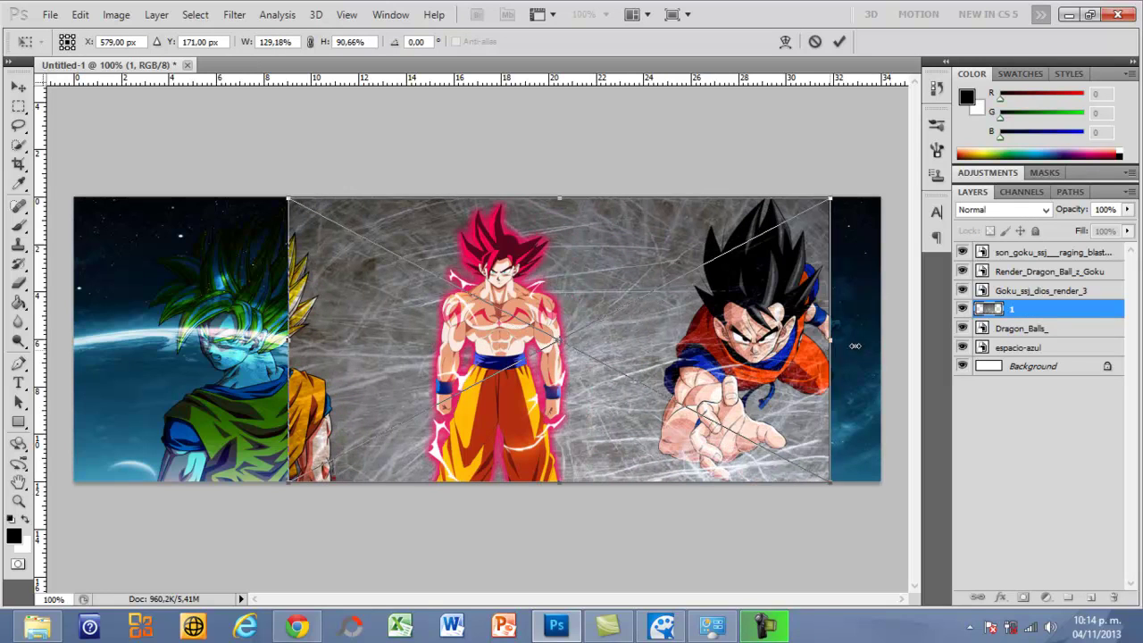
left_click_drag(820, 351, 882, 339)
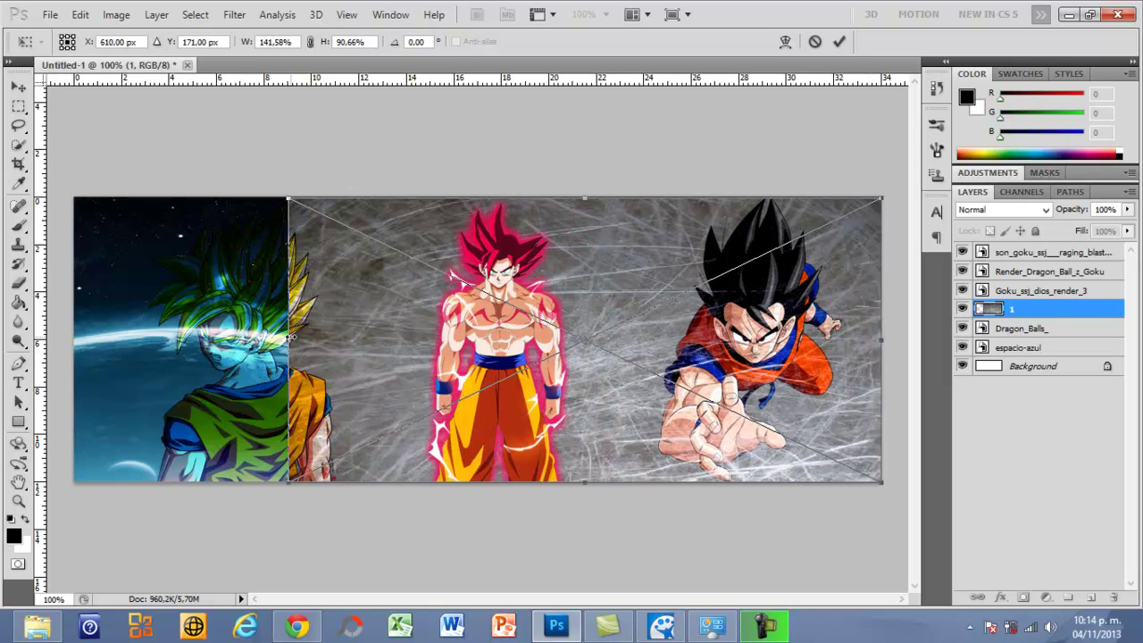
left_click_drag(287, 340, 73, 332)
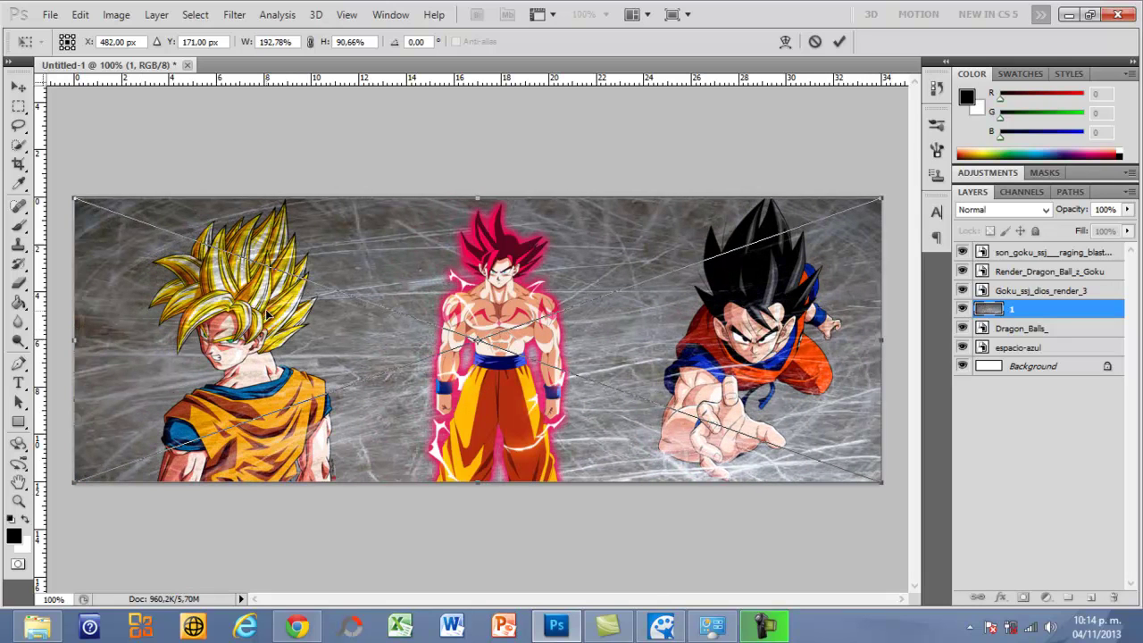
key("Return")
key("t")
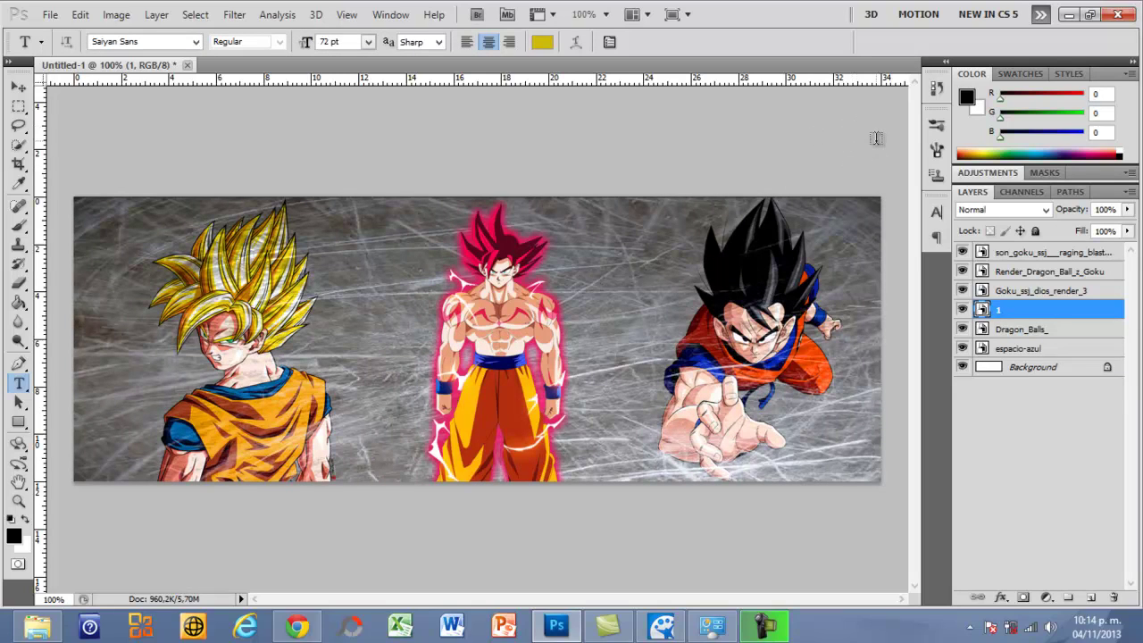
Step: Set texture layer 1's blend mode to Overlay
left_click(1043, 208)
left_click(1021, 209)
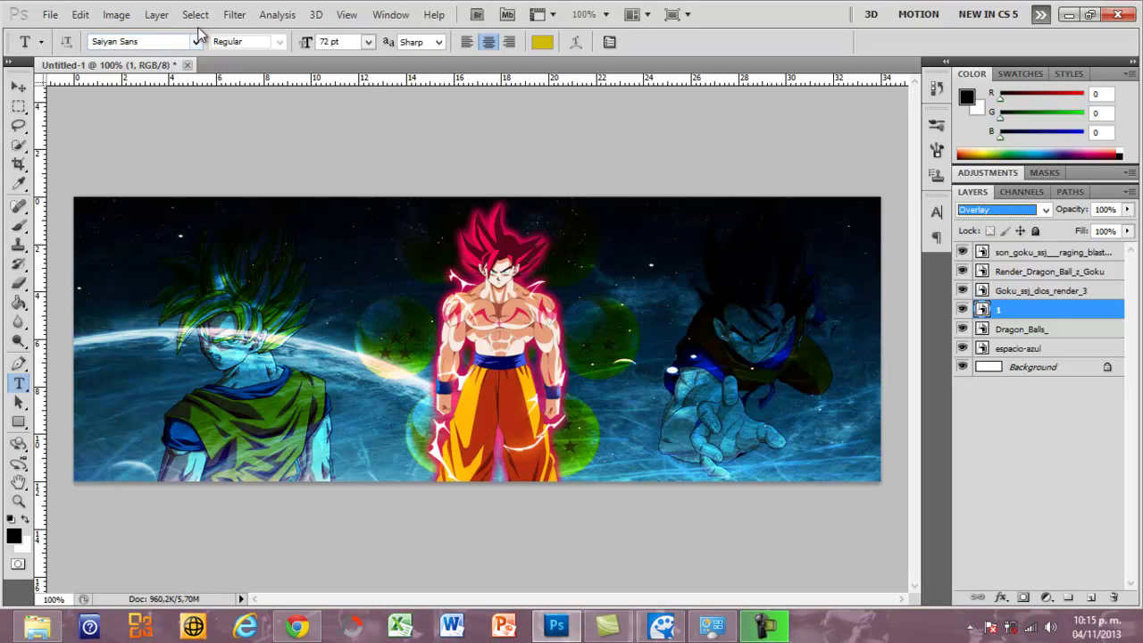
left_click(197, 42)
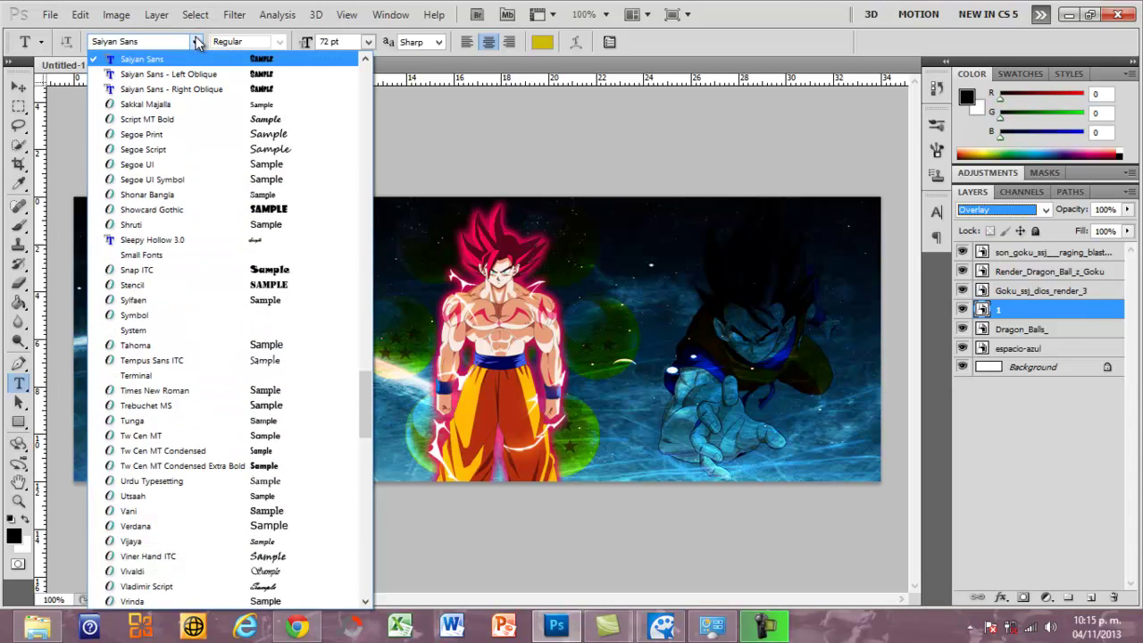
Step: Type 'Goku' in Saiyan Sans - Left Oblique at the lower left, shifting it right
left_click(197, 74)
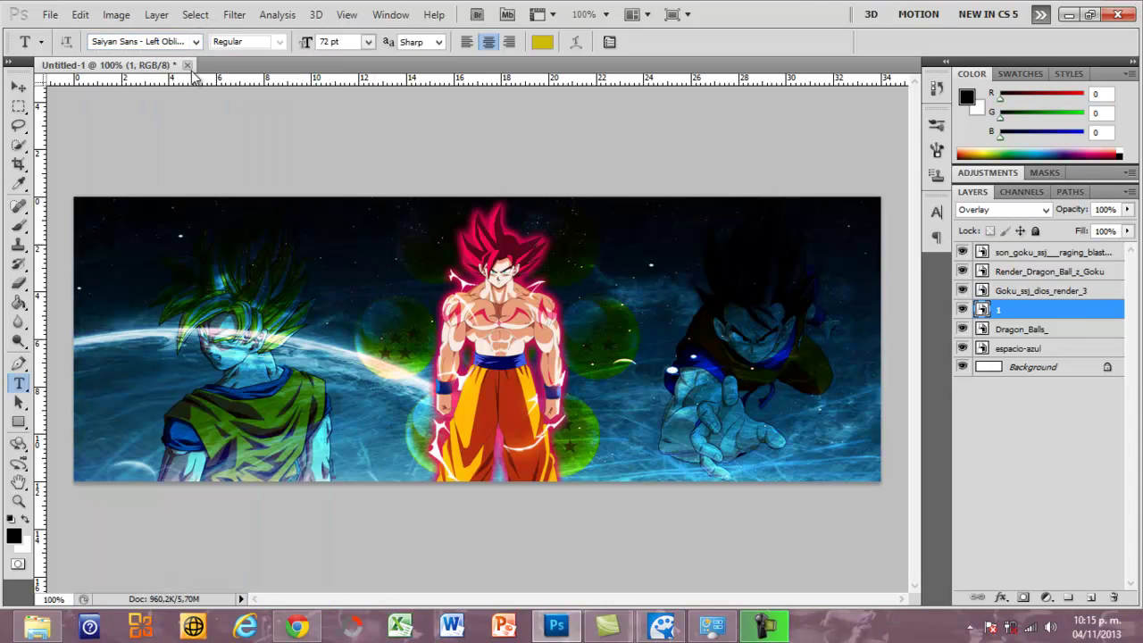
left_click(170, 461)
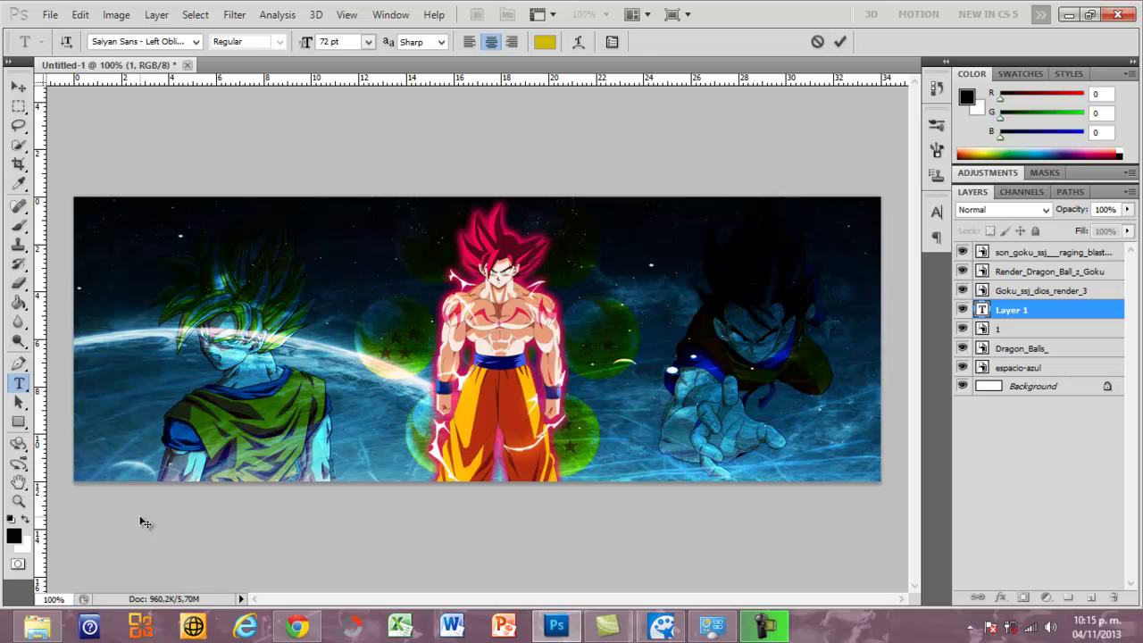
type("Go")
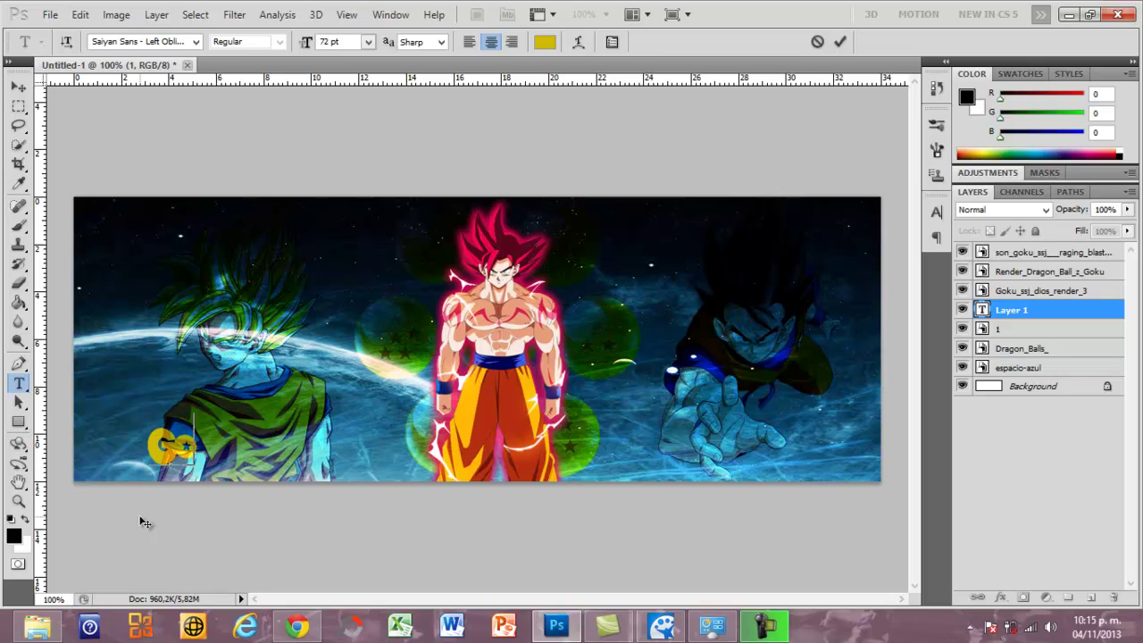
type("ku")
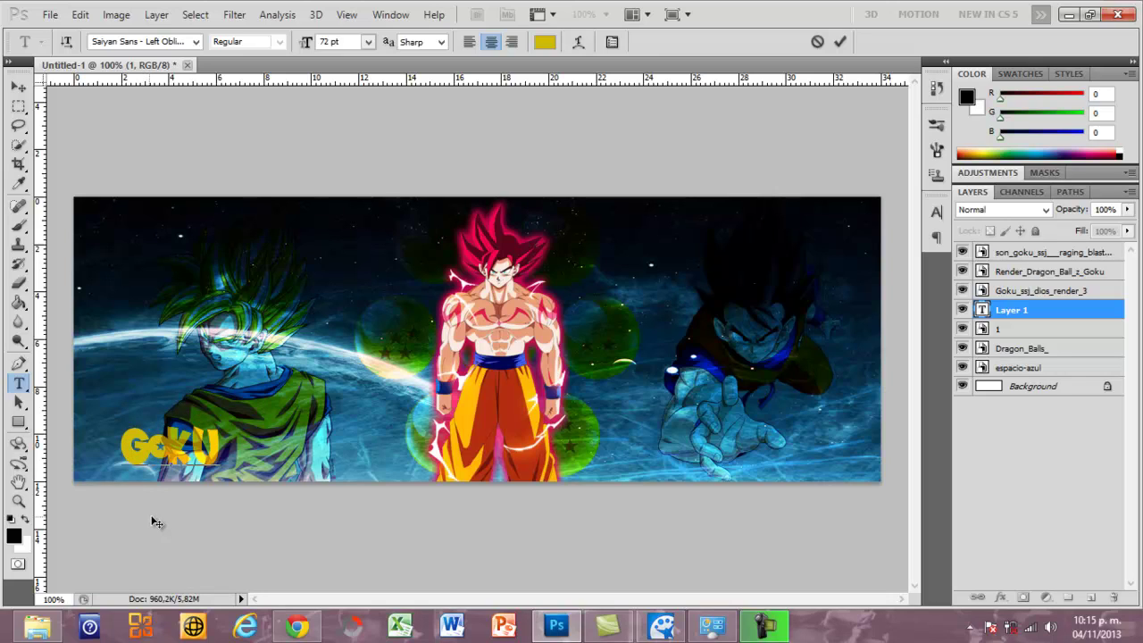
left_click_drag(150, 519, 229, 520)
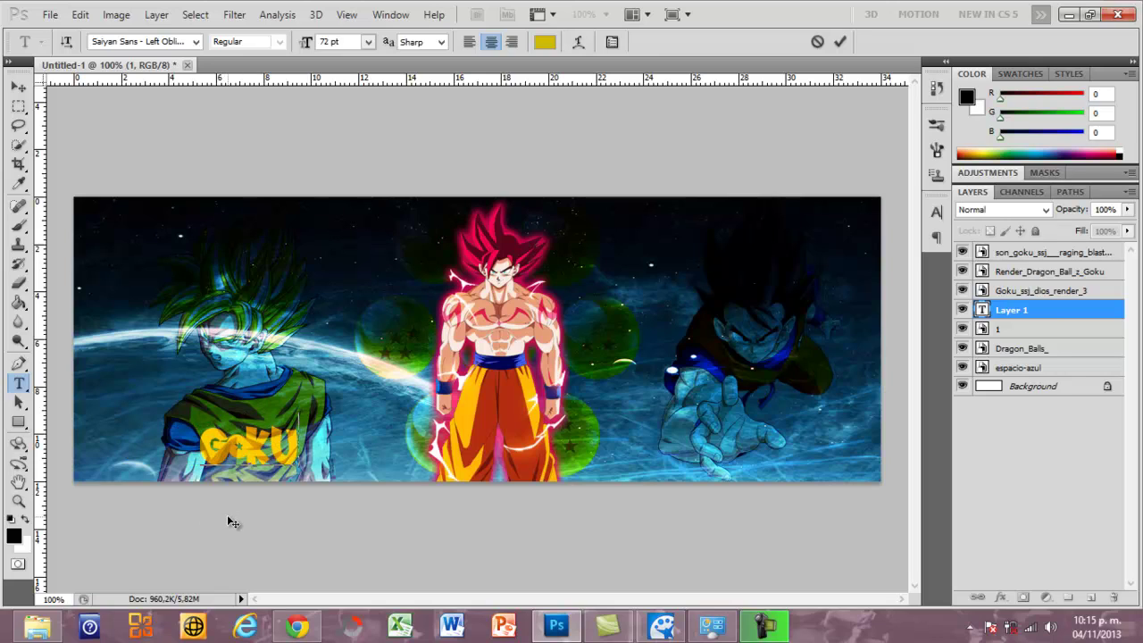
Step: Commit the GOKU text and return to the Type tool
left_click(840, 43)
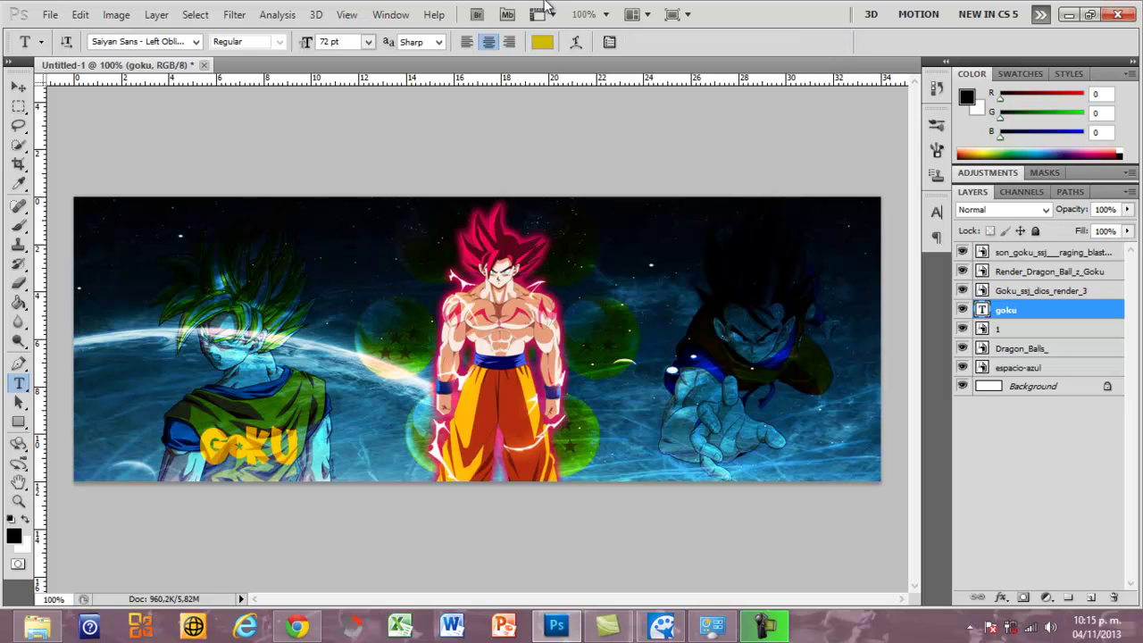
key("i")
left_click(540, 41)
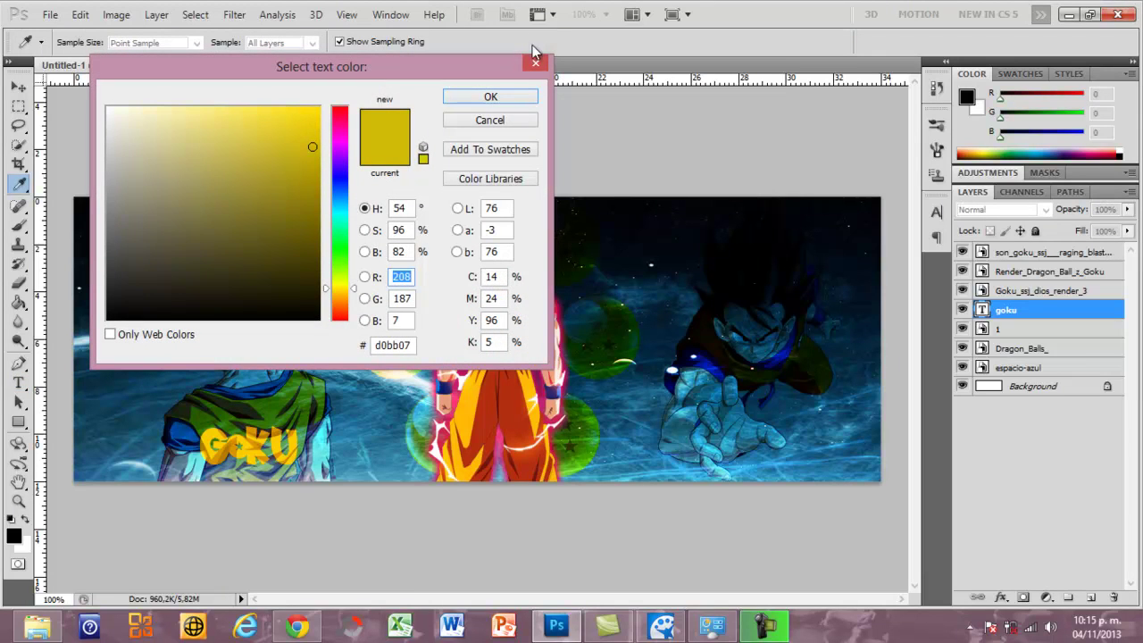
left_click(534, 65)
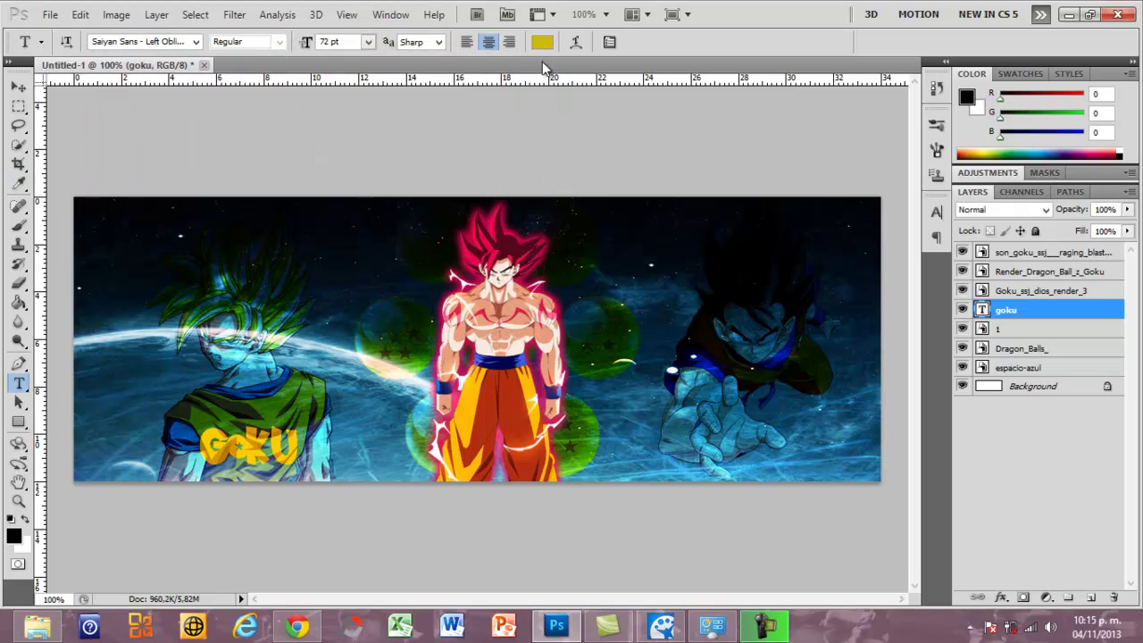
left_click(18, 363)
left_click(19, 383)
Step: Recolour the GOKU text to yellow c4d007 after briefly trying red
left_click(539, 50)
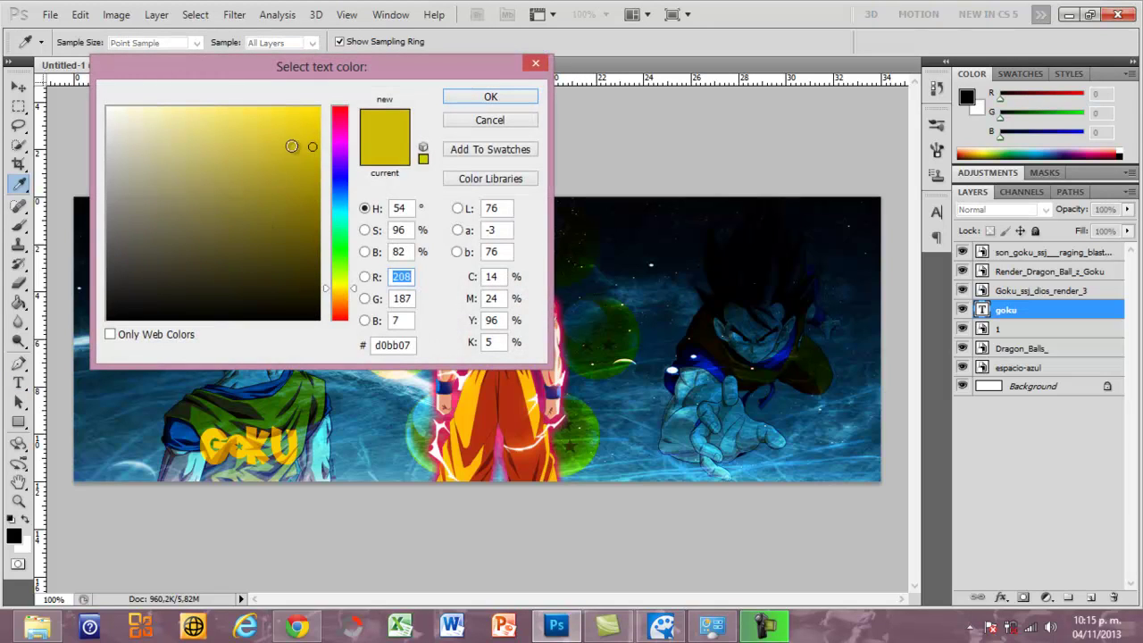
left_click_drag(340, 255, 340, 317)
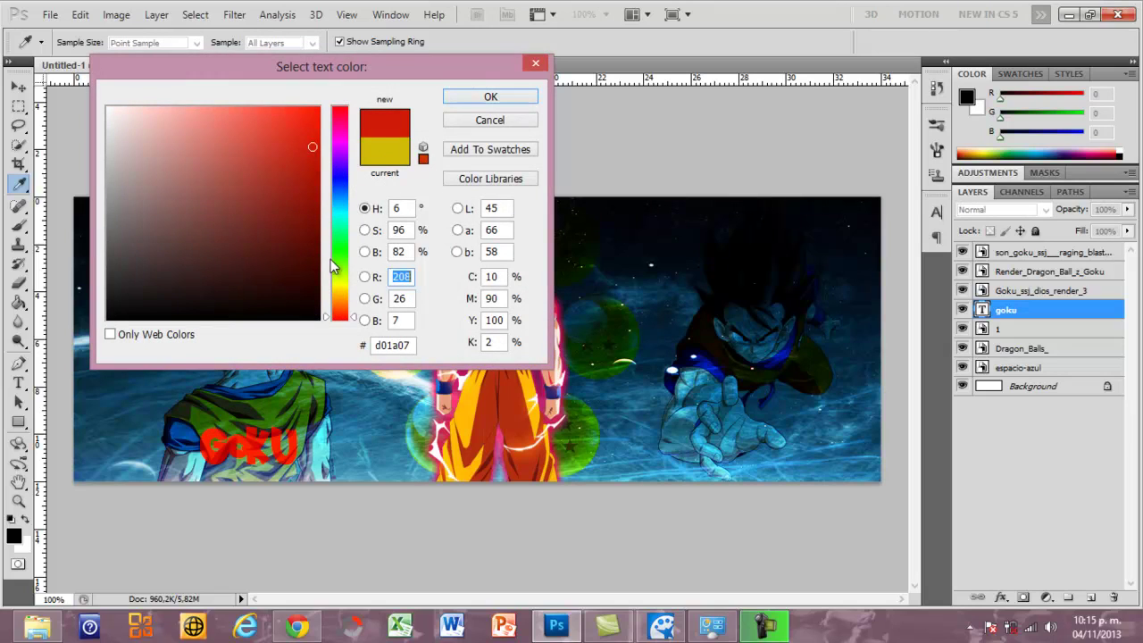
left_click(339, 282)
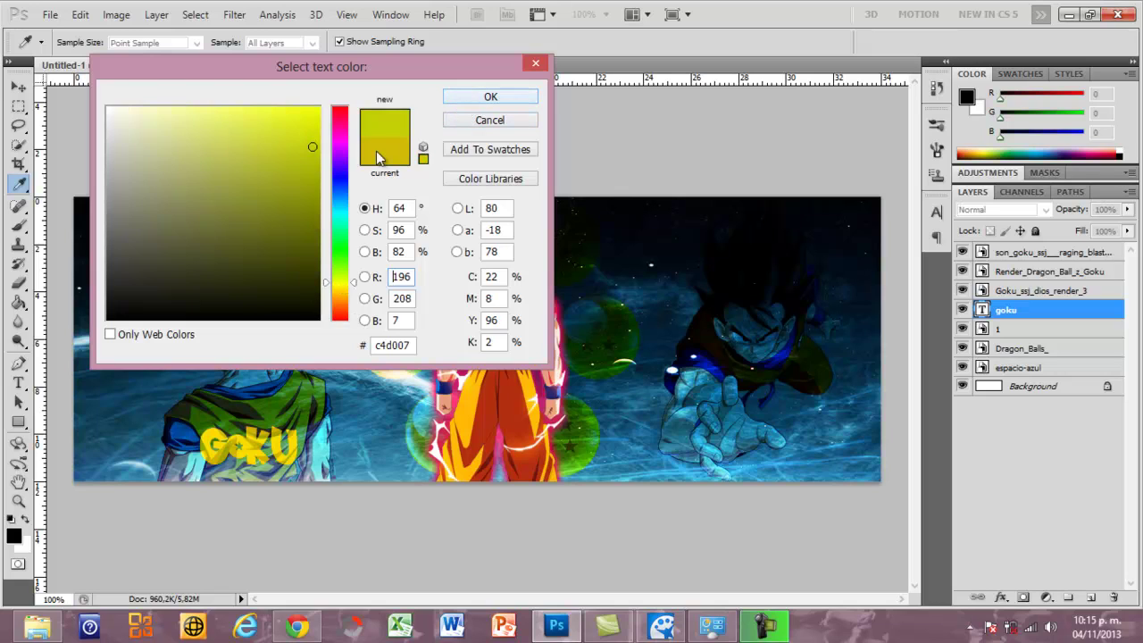
left_click(491, 96)
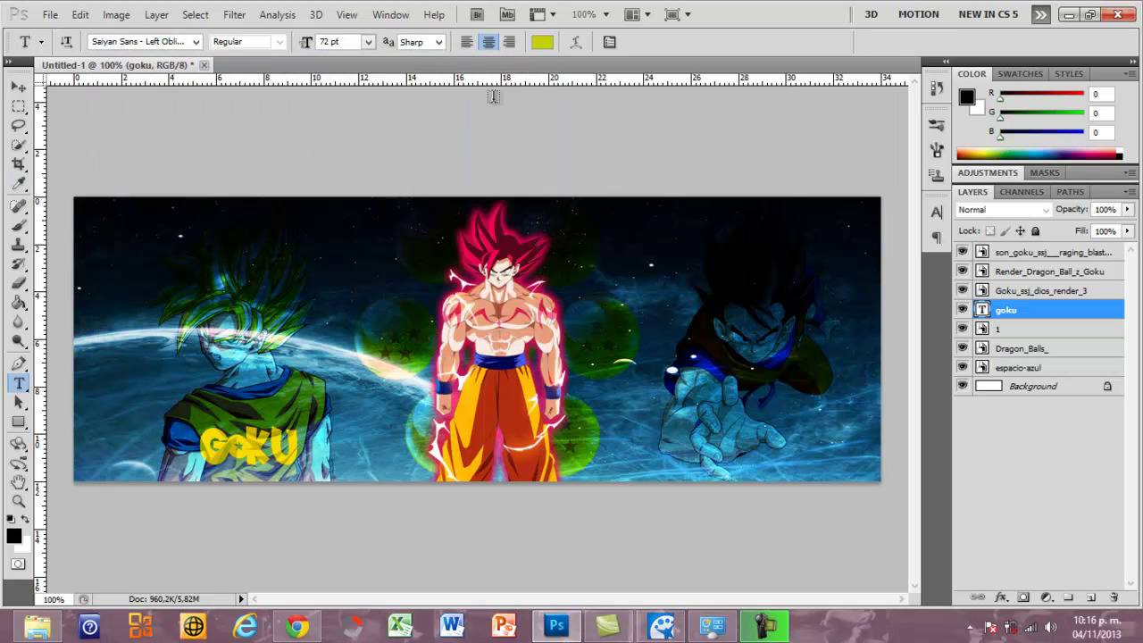
Step: Add orange-red 'Mojo Dios' text at the lower right, nudge it right, and commit it
left_click(619, 460)
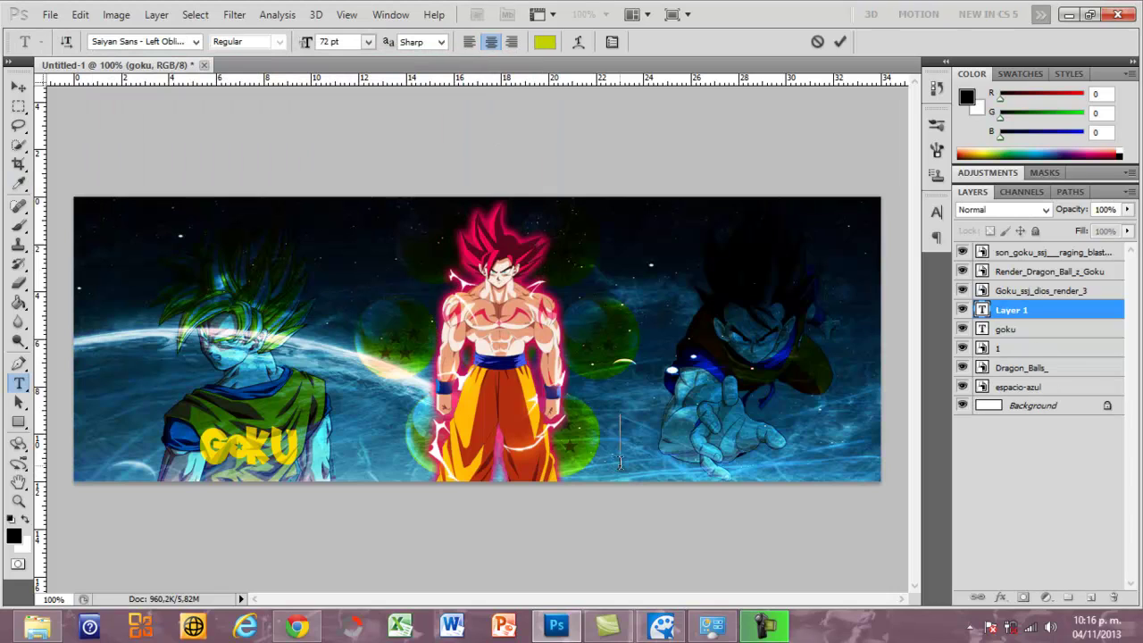
left_click(545, 41)
left_click(340, 319)
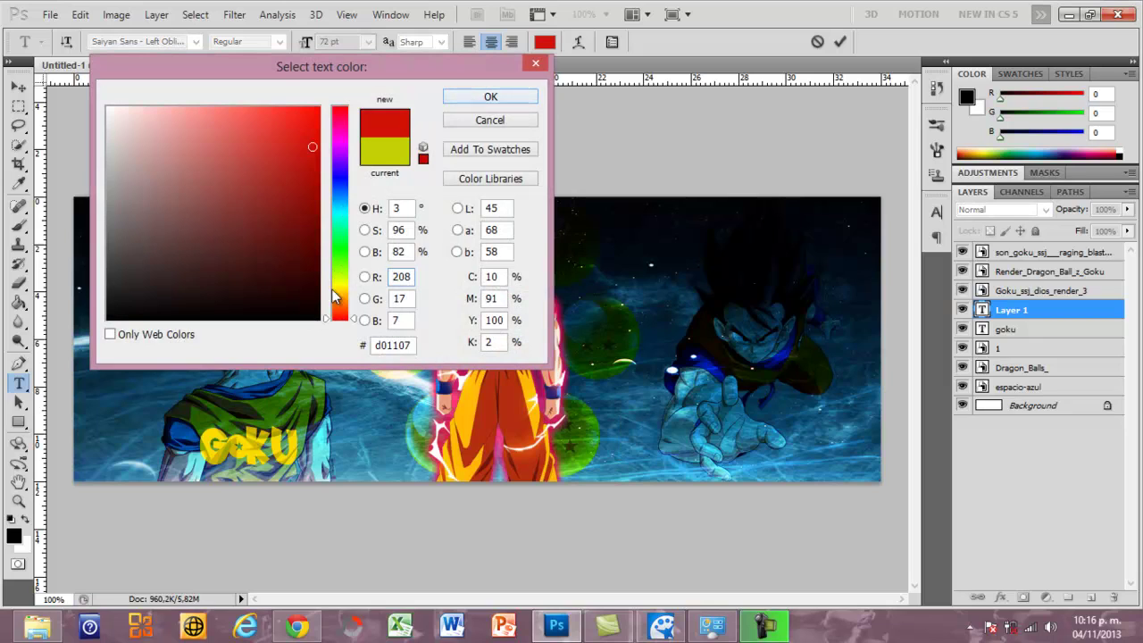
left_click_drag(340, 322, 340, 314)
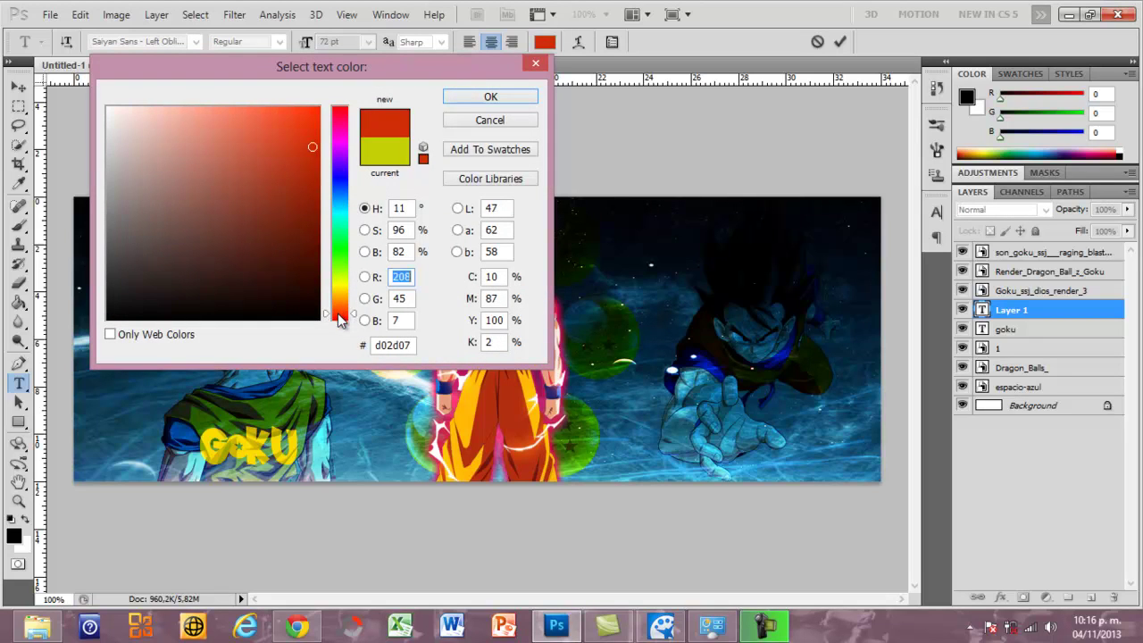
left_click(466, 98)
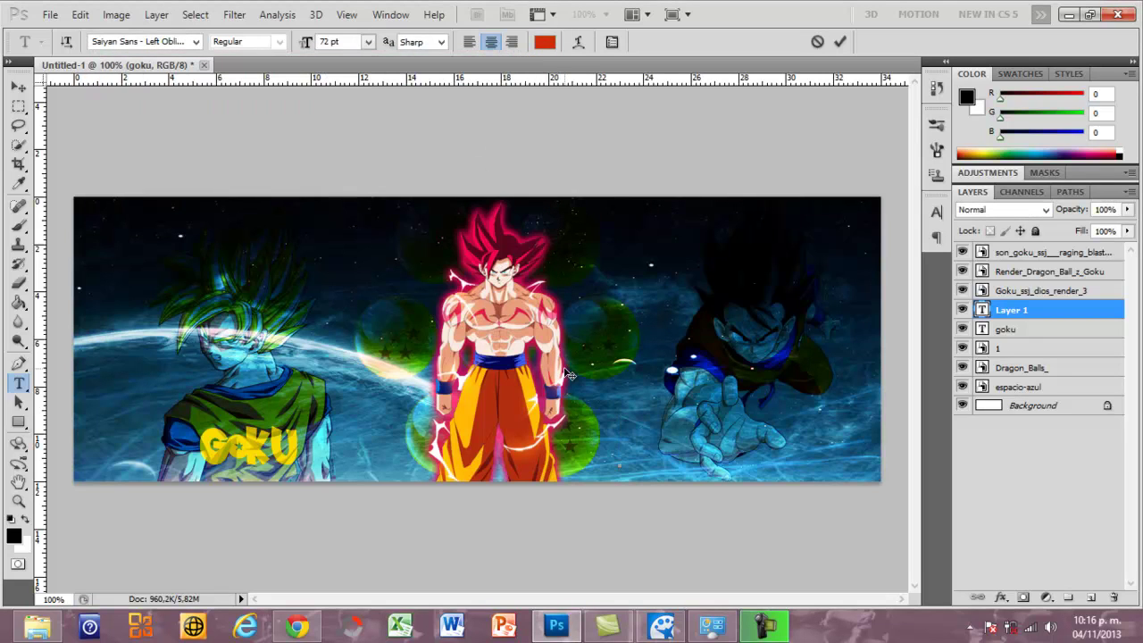
type("Moj")
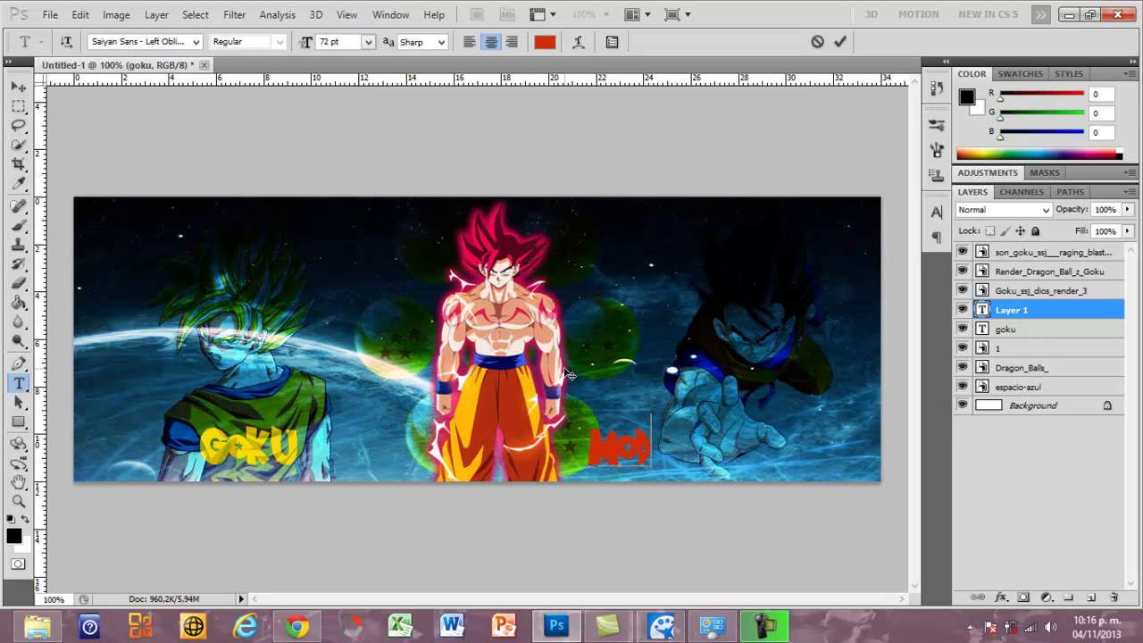
type("o")
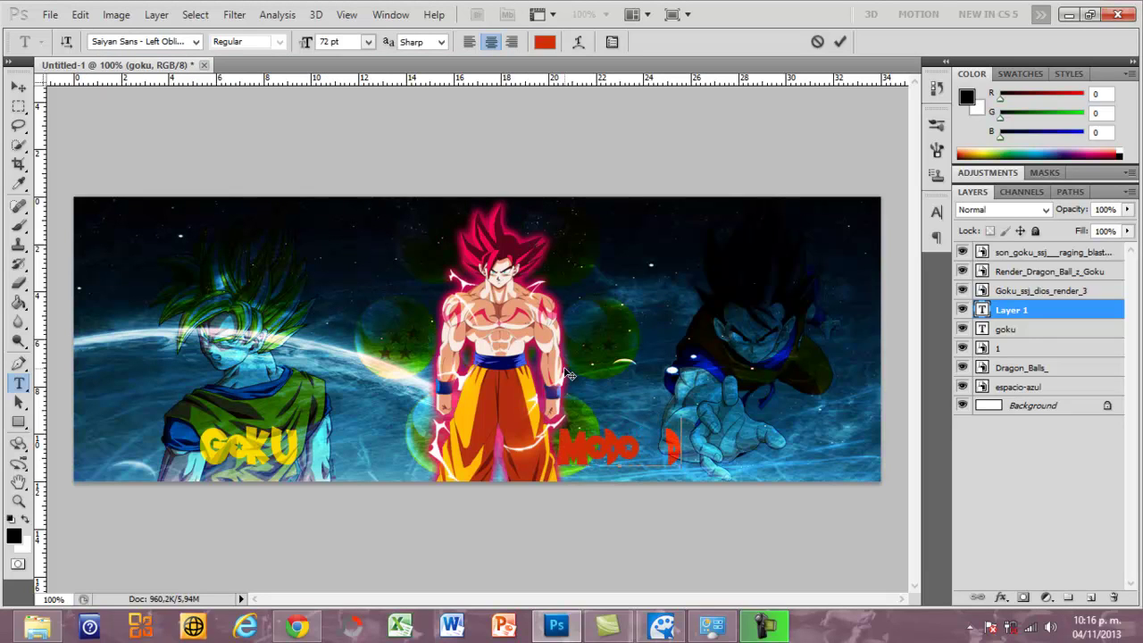
type(" Dios")
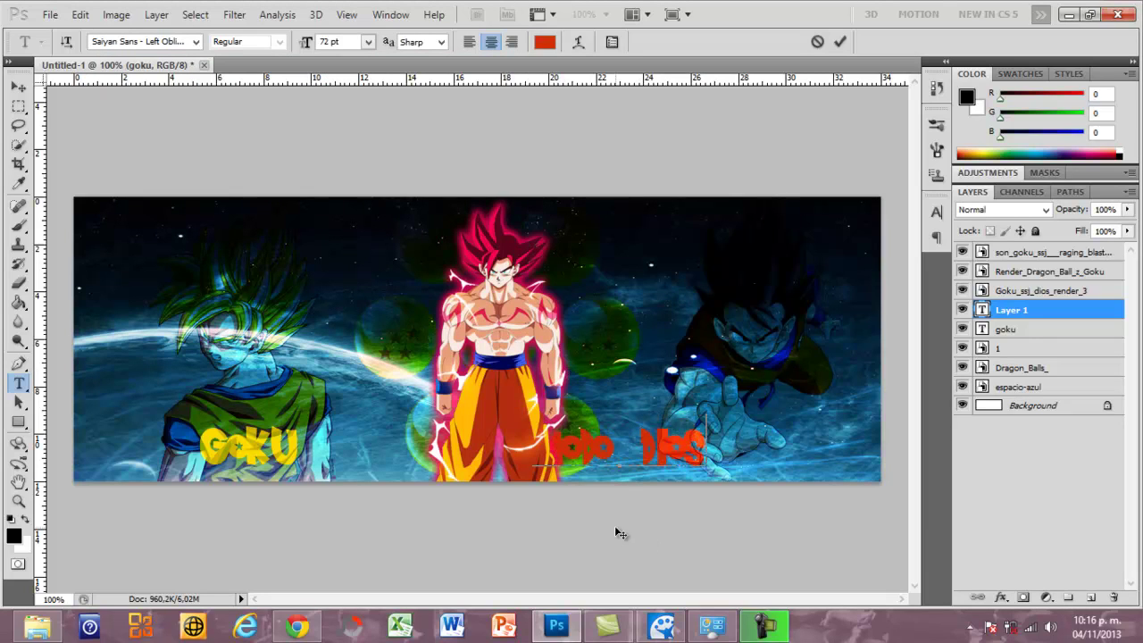
left_click_drag(650, 528, 708, 525)
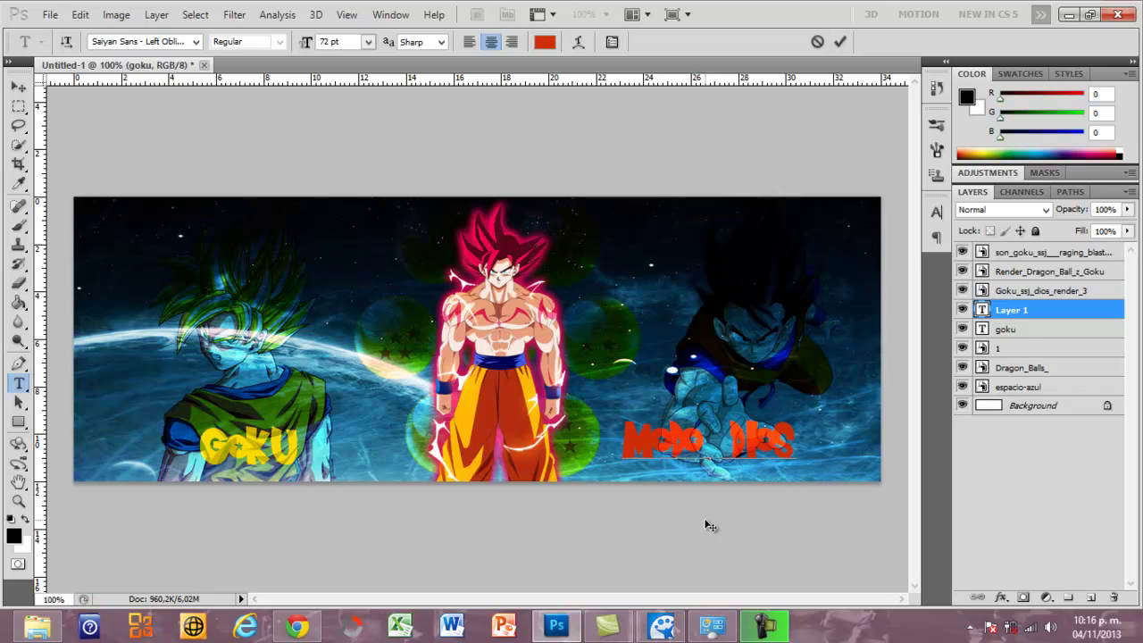
left_click(840, 42)
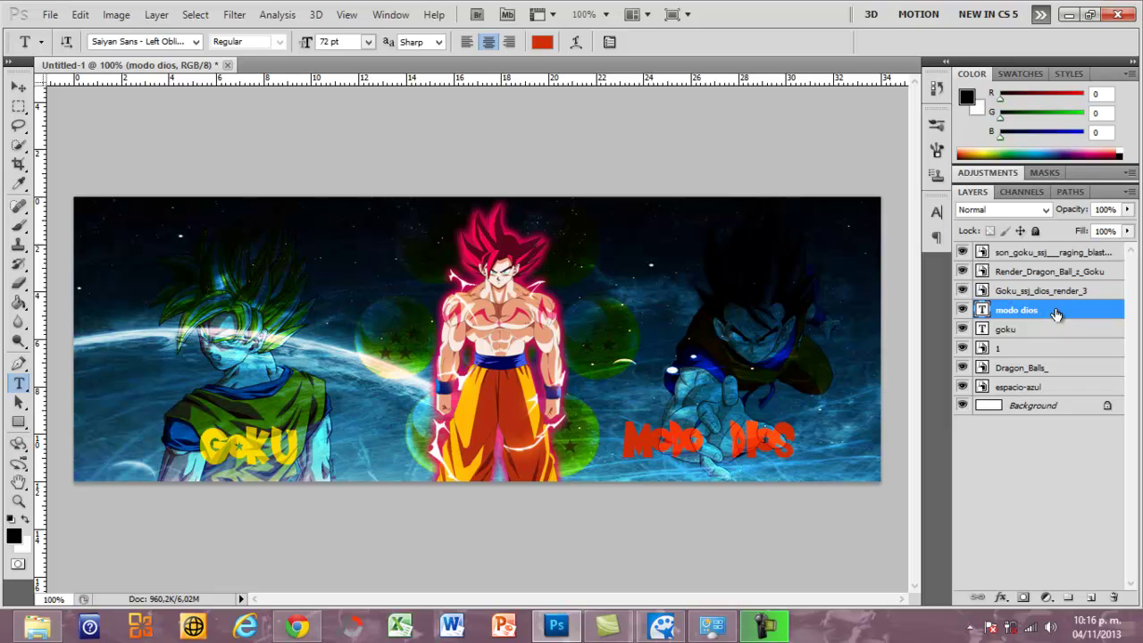
Step: Apply Bevel and Emboss plus Inner Shadow layer styles to the modo dios layer
double_click(1055, 312)
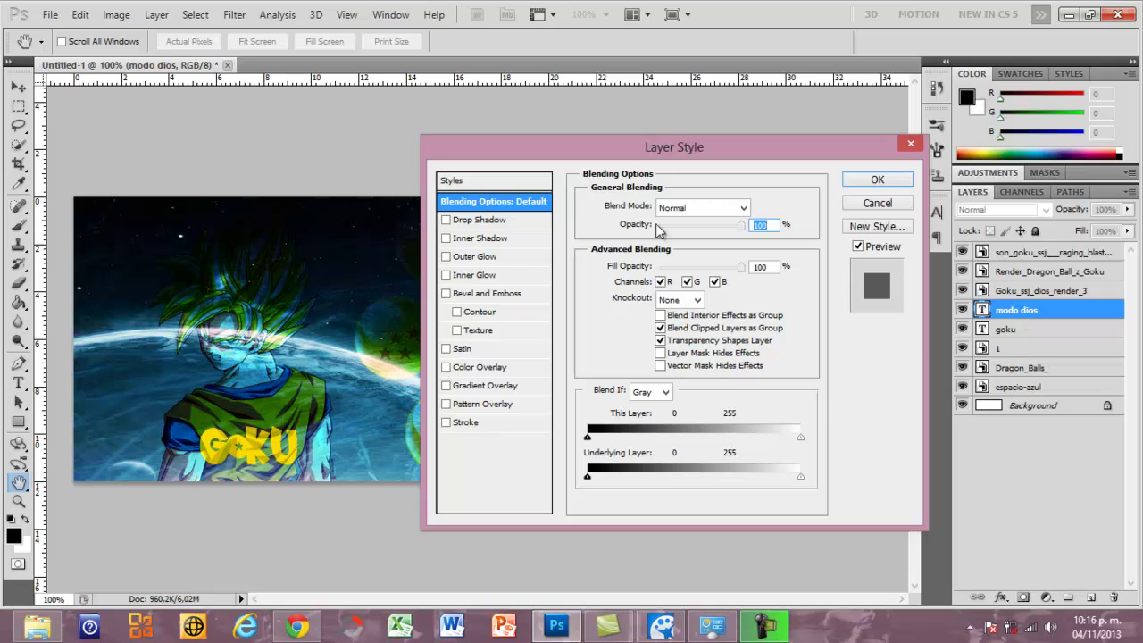
left_click(446, 293)
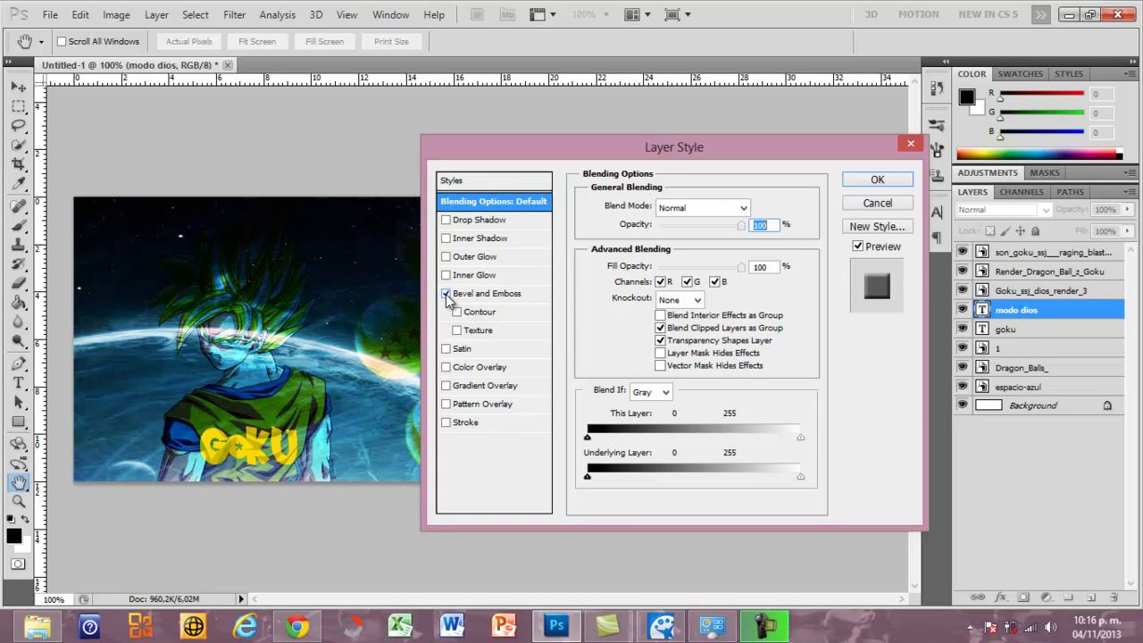
left_click(446, 237)
left_click(870, 181)
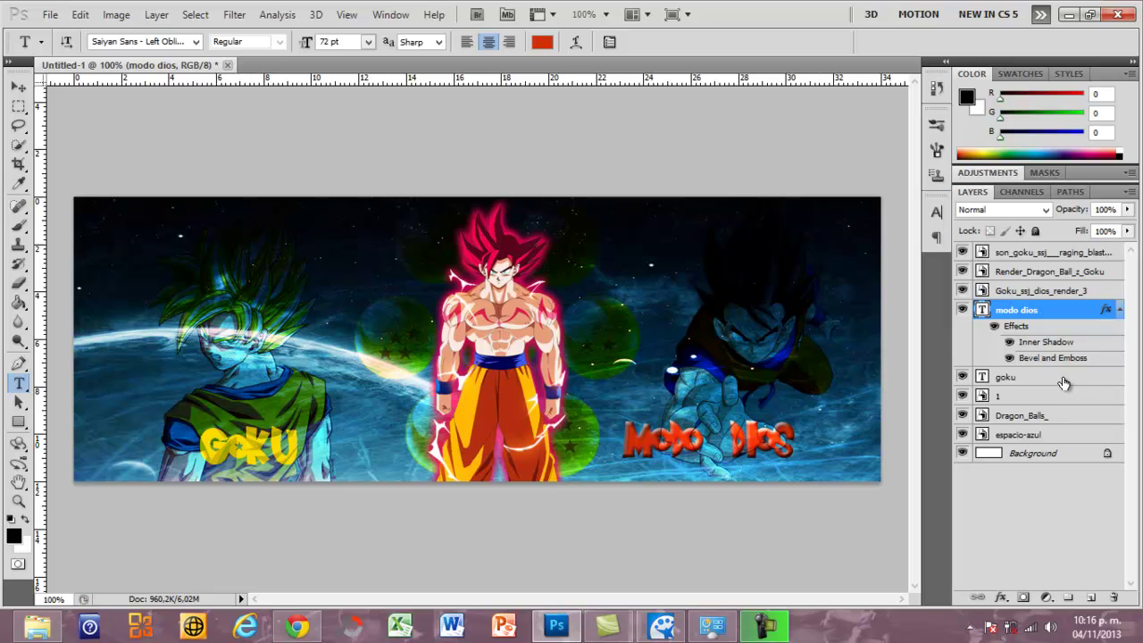
left_click(1062, 379)
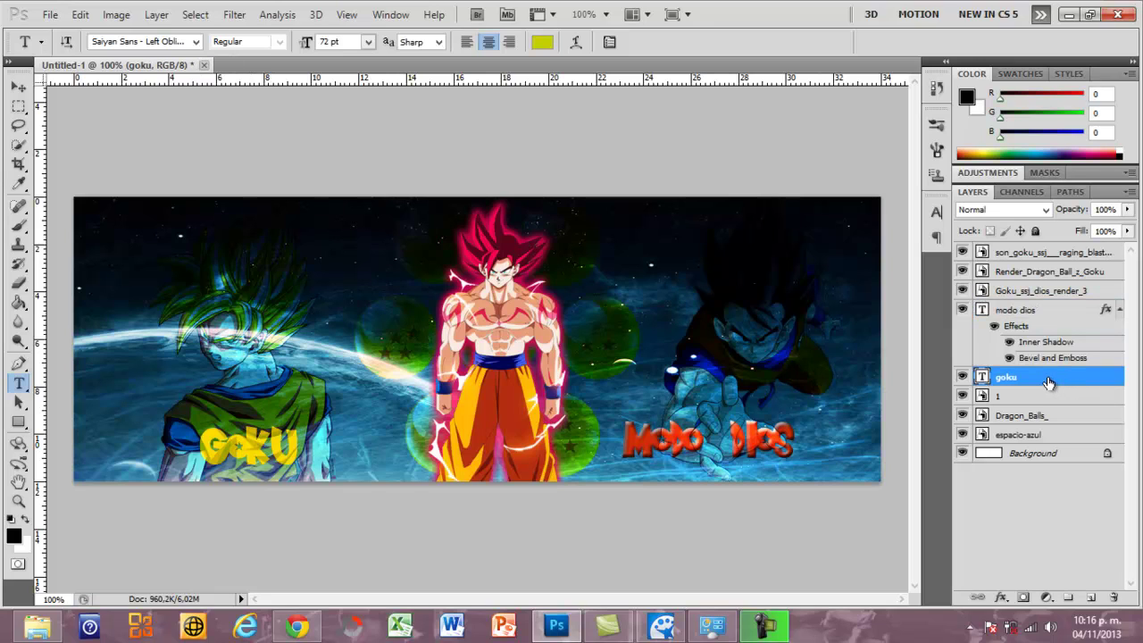
Step: Apply Bevel and Emboss plus Inner Shadow layer styles to the goku text layer
double_click(1049, 382)
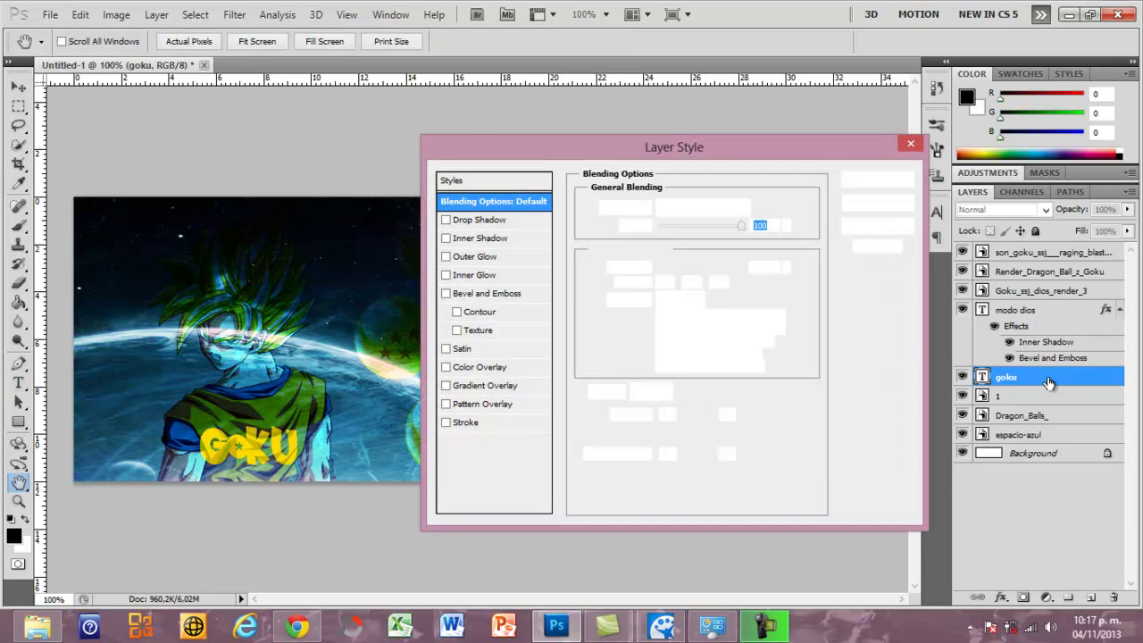
left_click(445, 293)
left_click(445, 238)
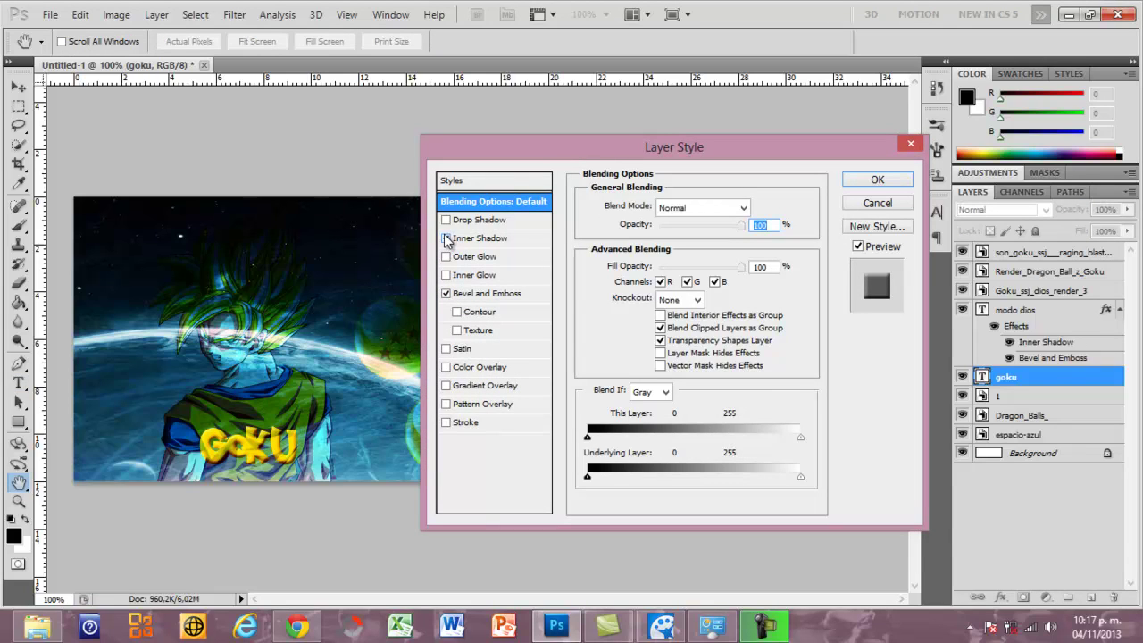
left_click(875, 181)
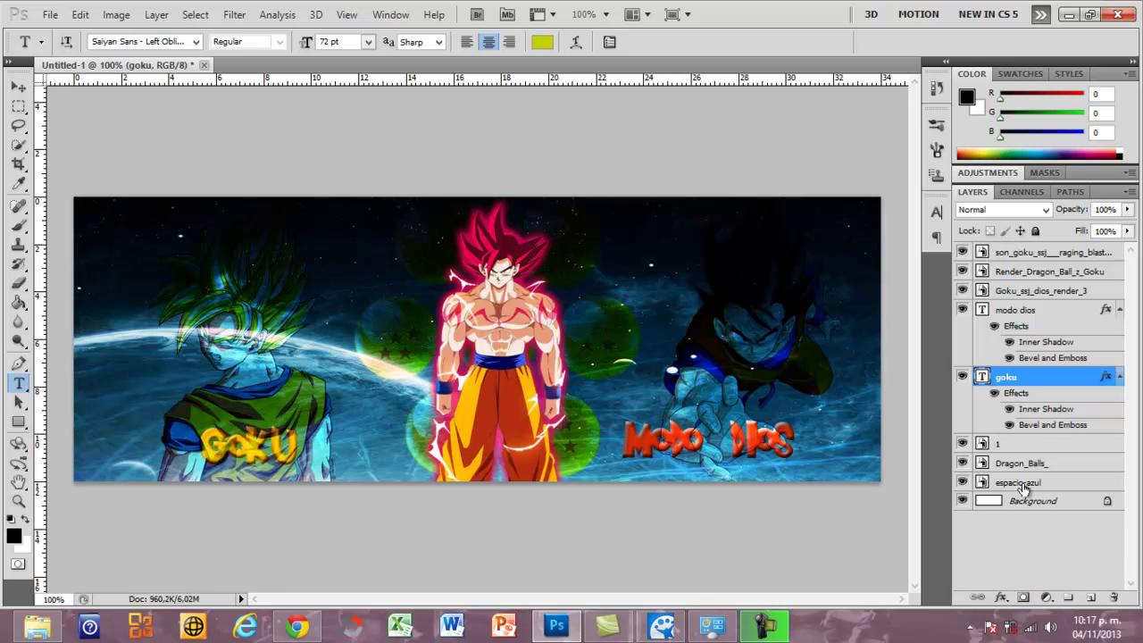
left_click(1001, 310)
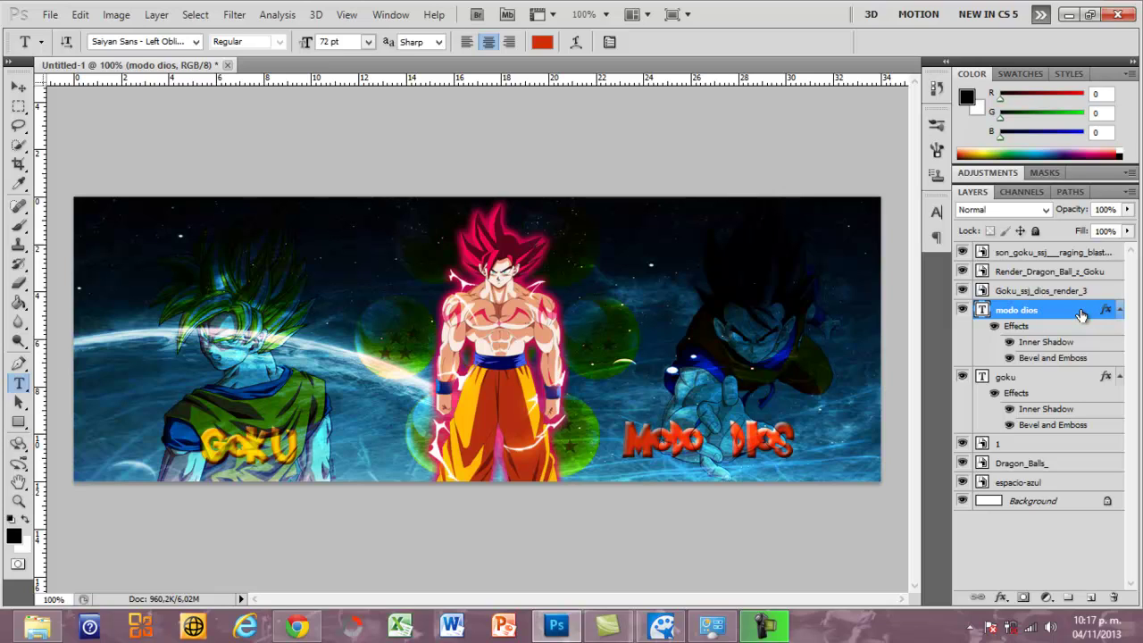
Step: Free-transform the Modo Dios text to nudge it down, enlarge it, and commit
key("ctrl+t")
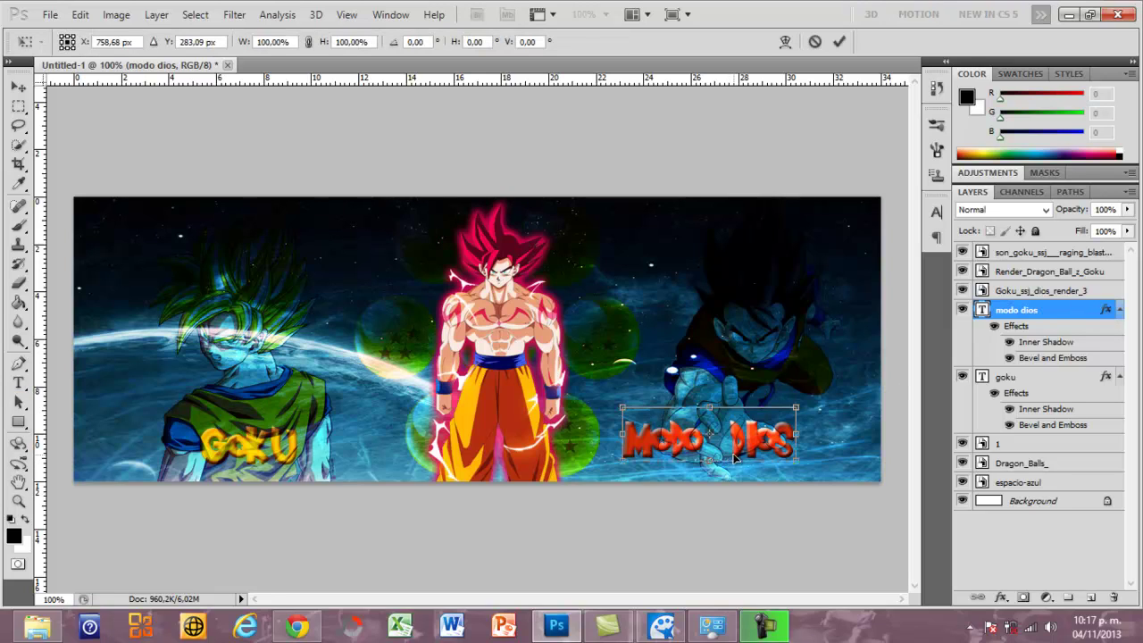
left_click_drag(735, 457, 735, 461)
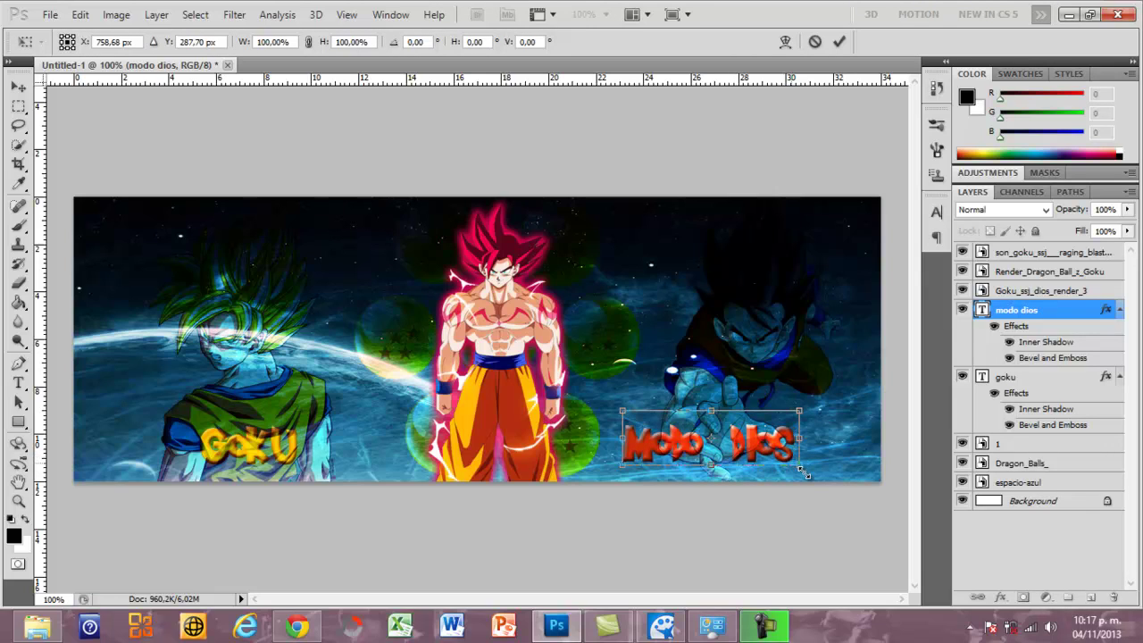
mouse_move(795, 463)
left_mouse_down()
mouse_move(805, 473)
mouse_move(793, 459)
left_mouse_up()
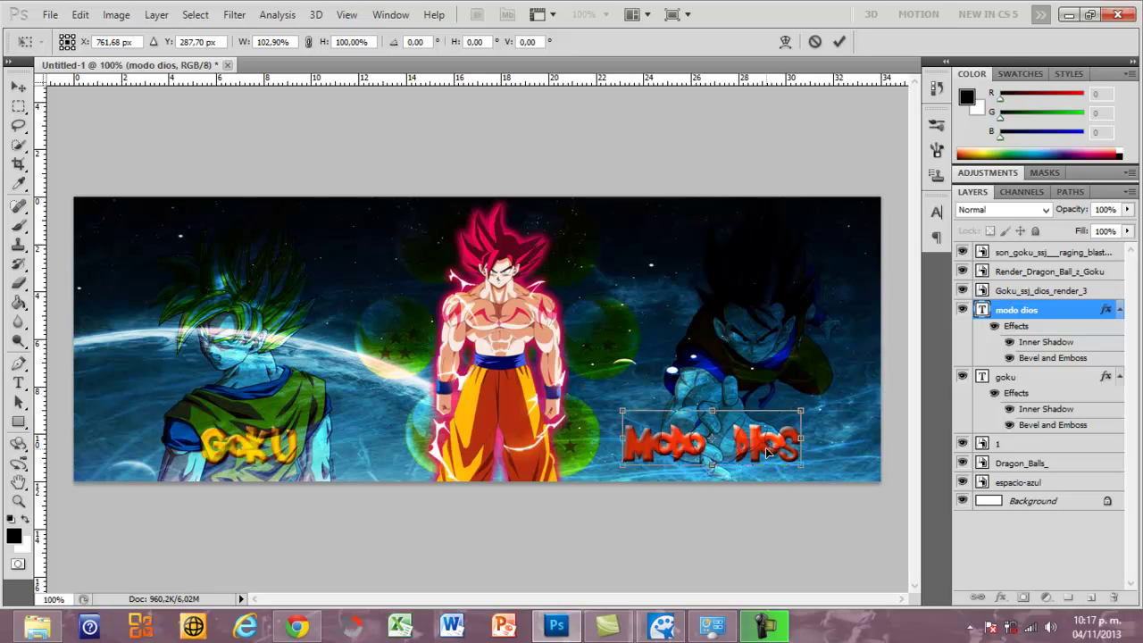
key("Return")
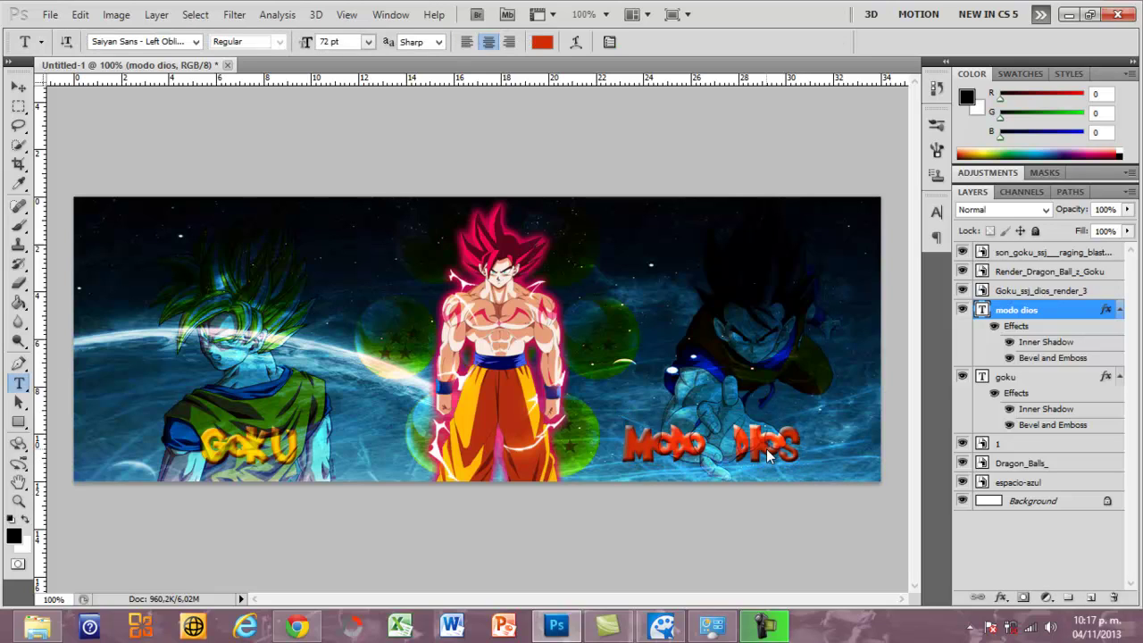